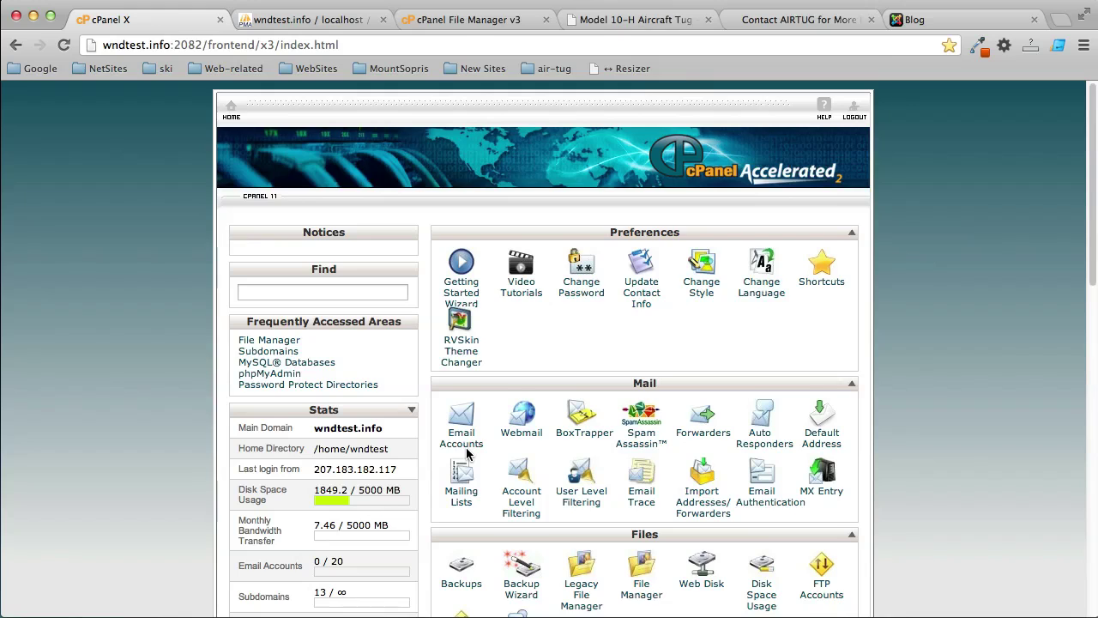
- Open File Manager and show the contents of the j16test folder
scroll(468, 455, down, 5)
scroll(468, 455, up, 5)
scroll(684, 312, down, 1)
scroll(685, 312, up, 1)
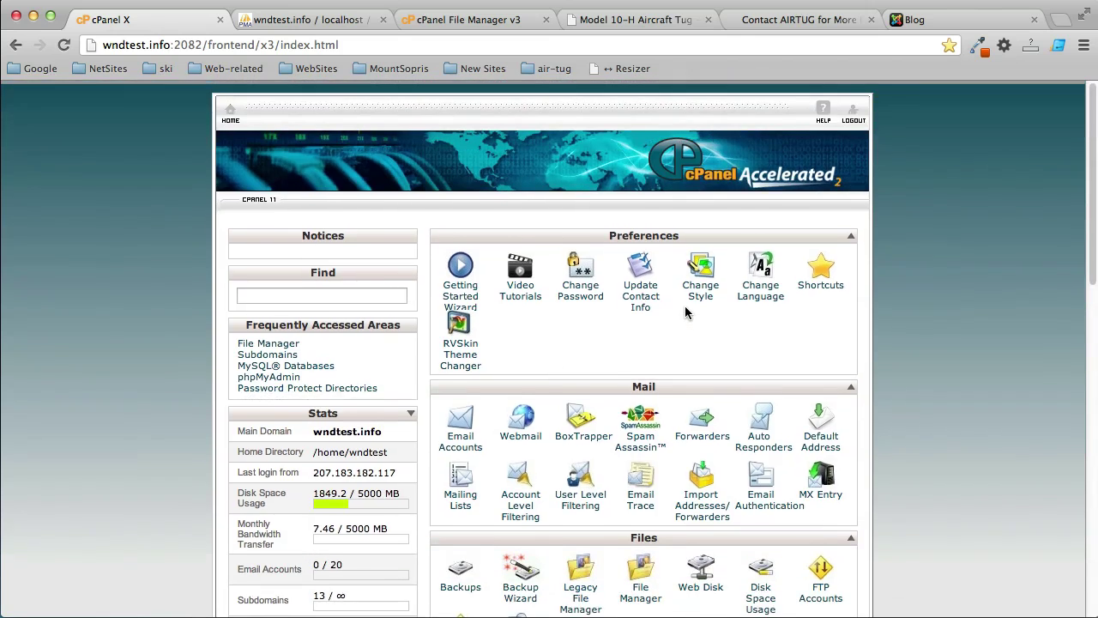
scroll(685, 312, down, 4)
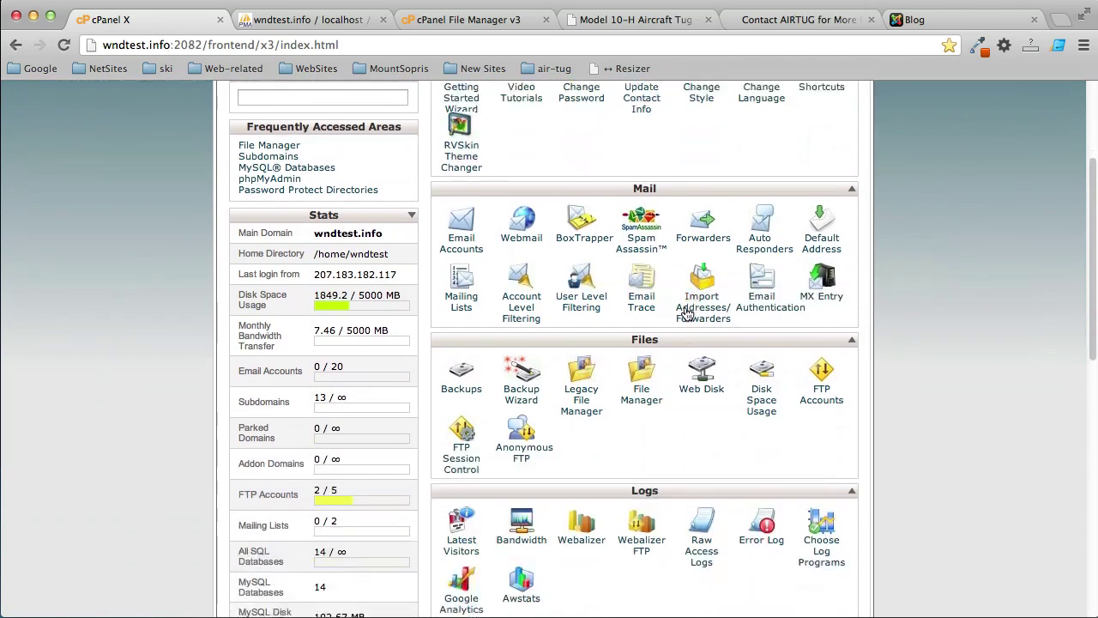
scroll(688, 314, down, 1)
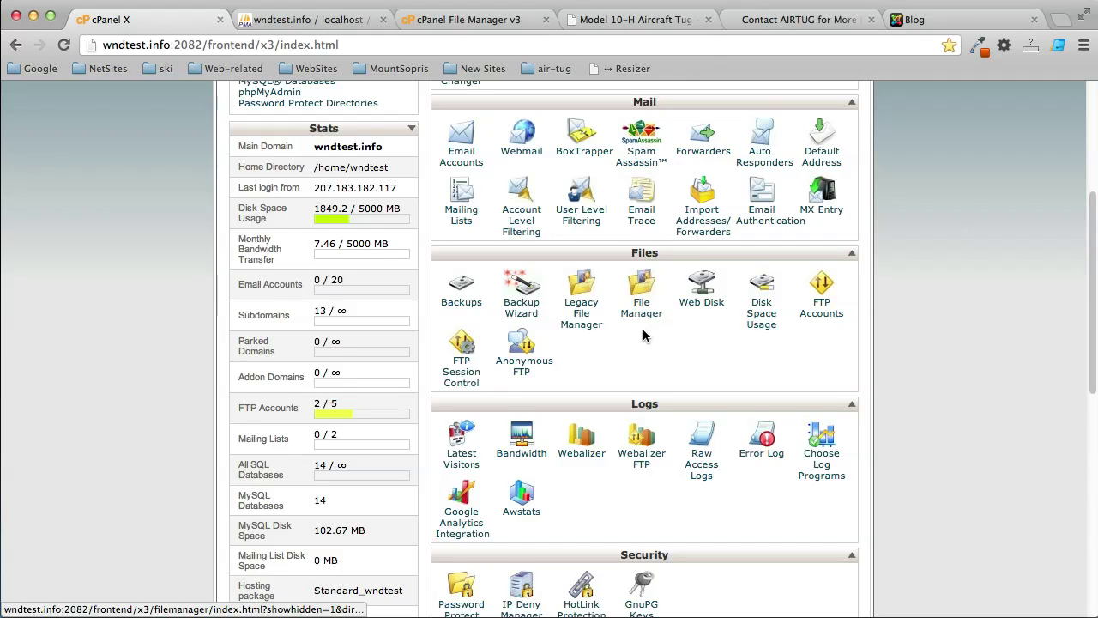
scroll(640, 339, down, 5)
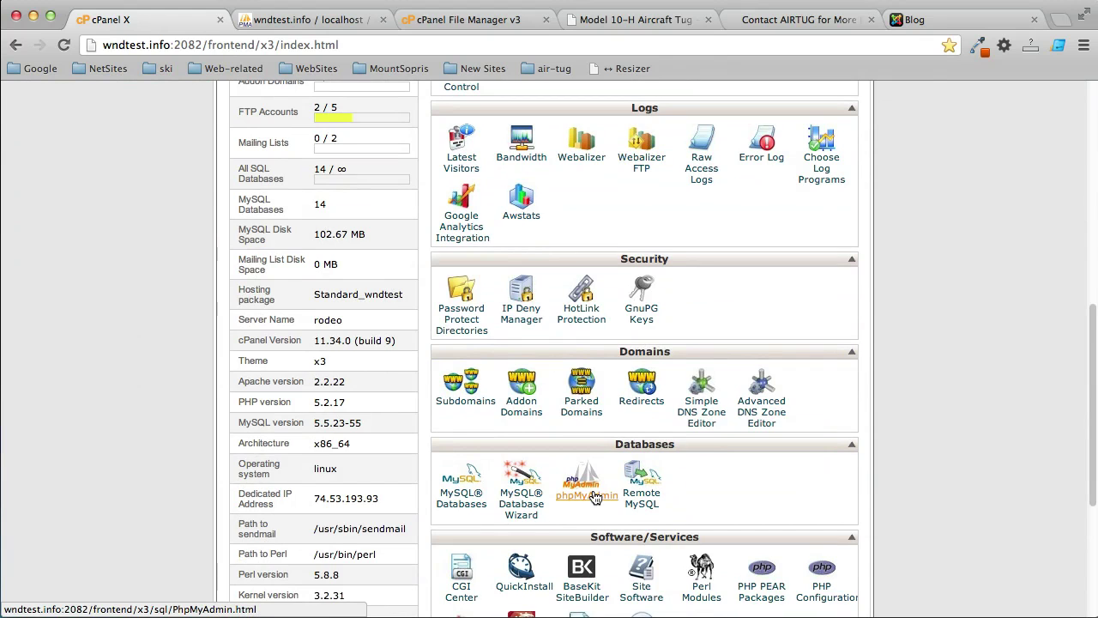
scroll(594, 498, up, 5)
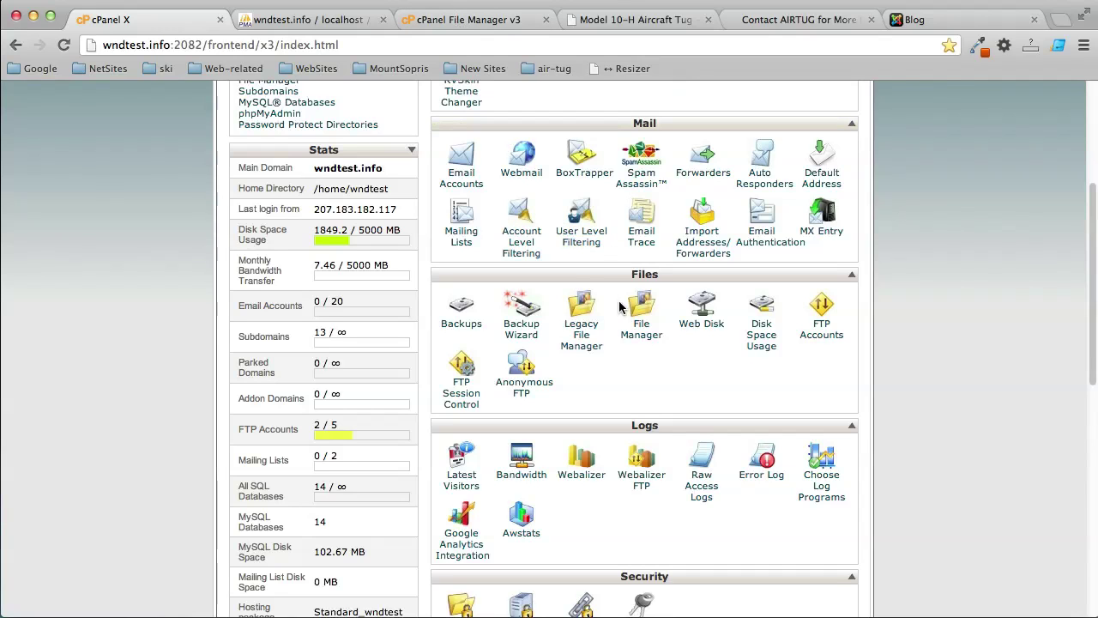
click(644, 317)
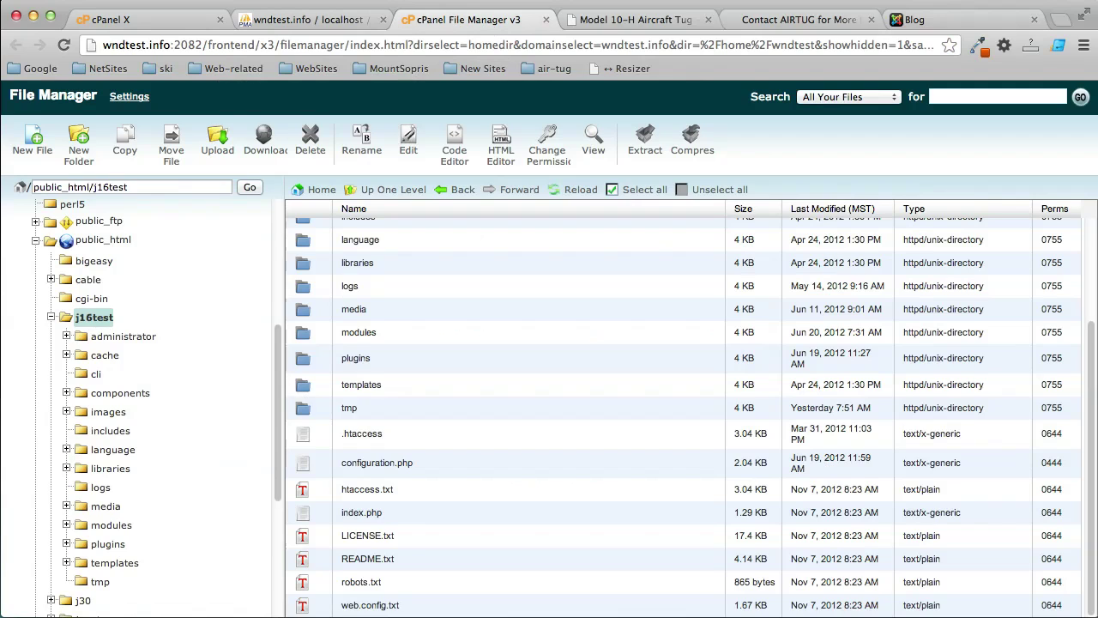
click(93, 318)
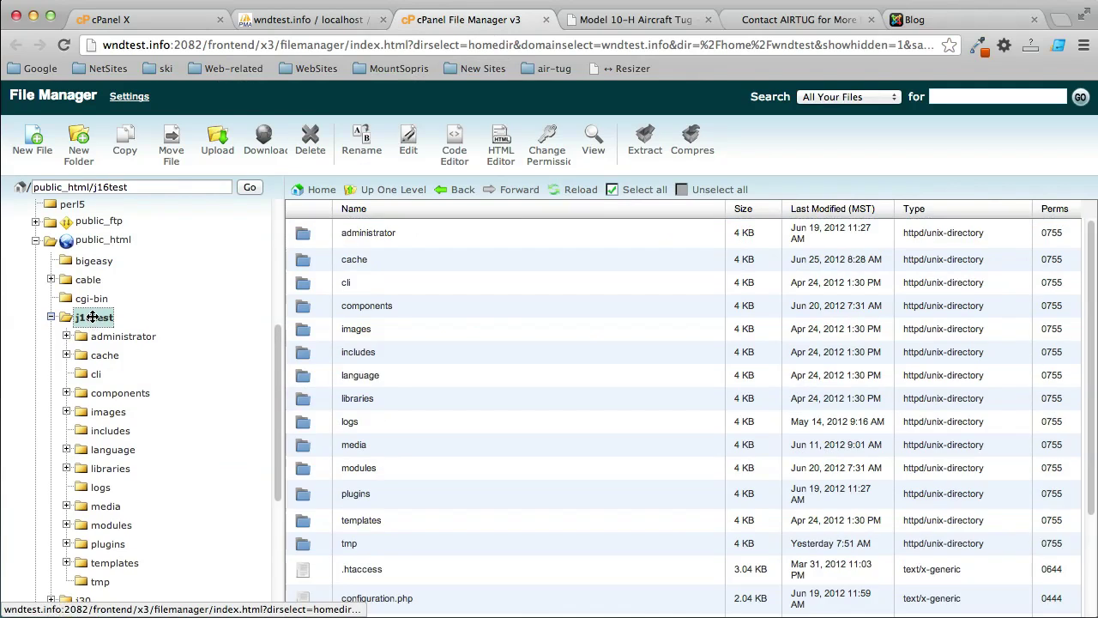
- Select every file and folder in j16test for compression
scroll(523, 369, down, 5)
scroll(523, 369, up, 3)
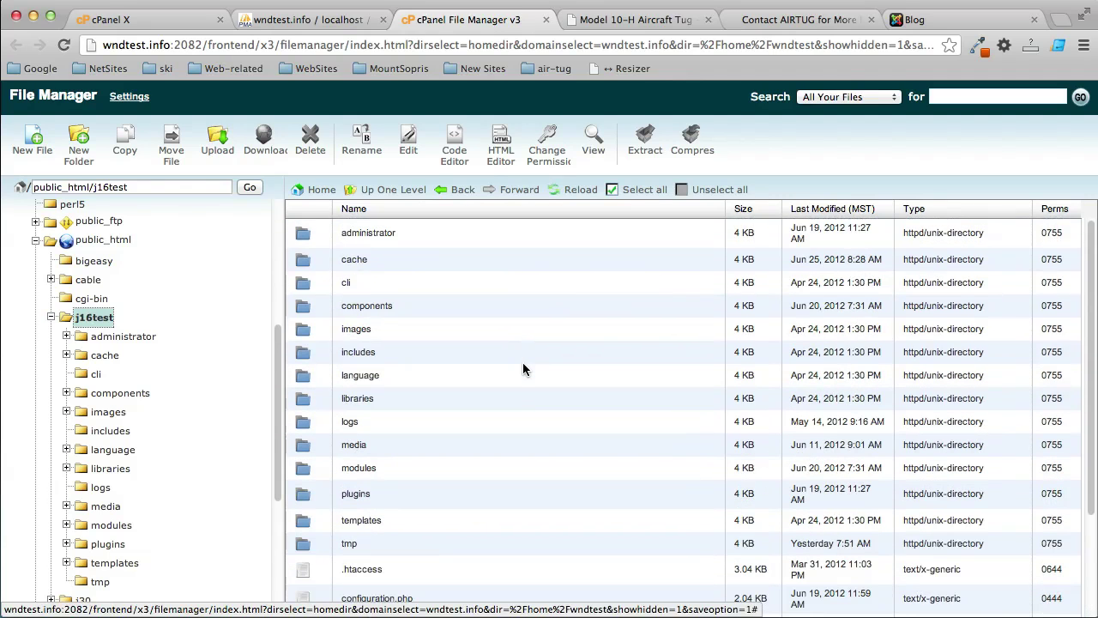
click(639, 190)
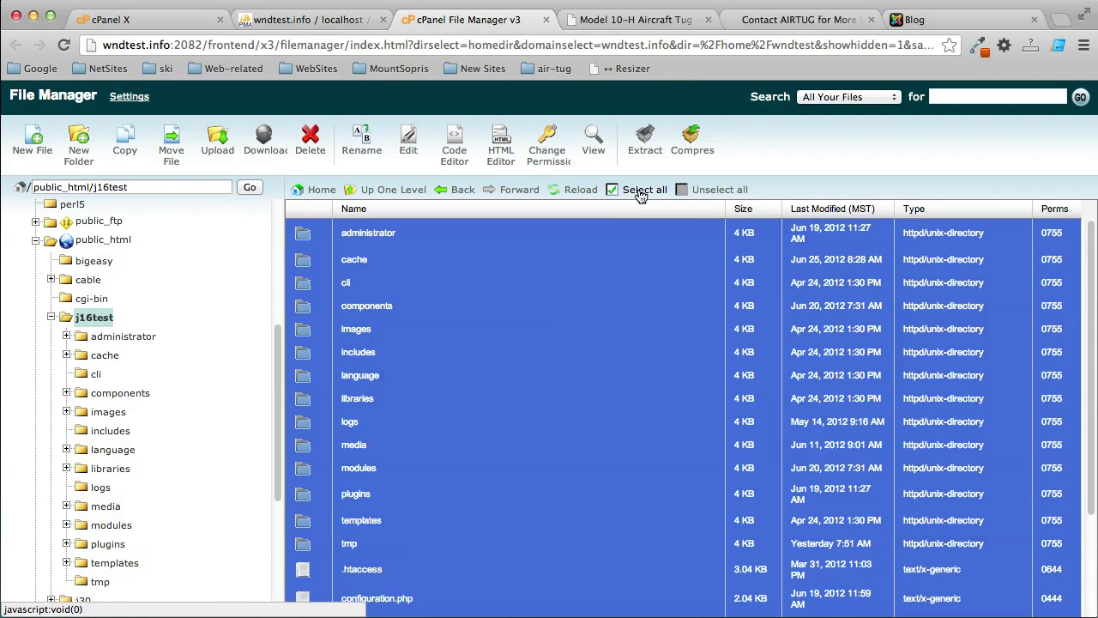
click(693, 143)
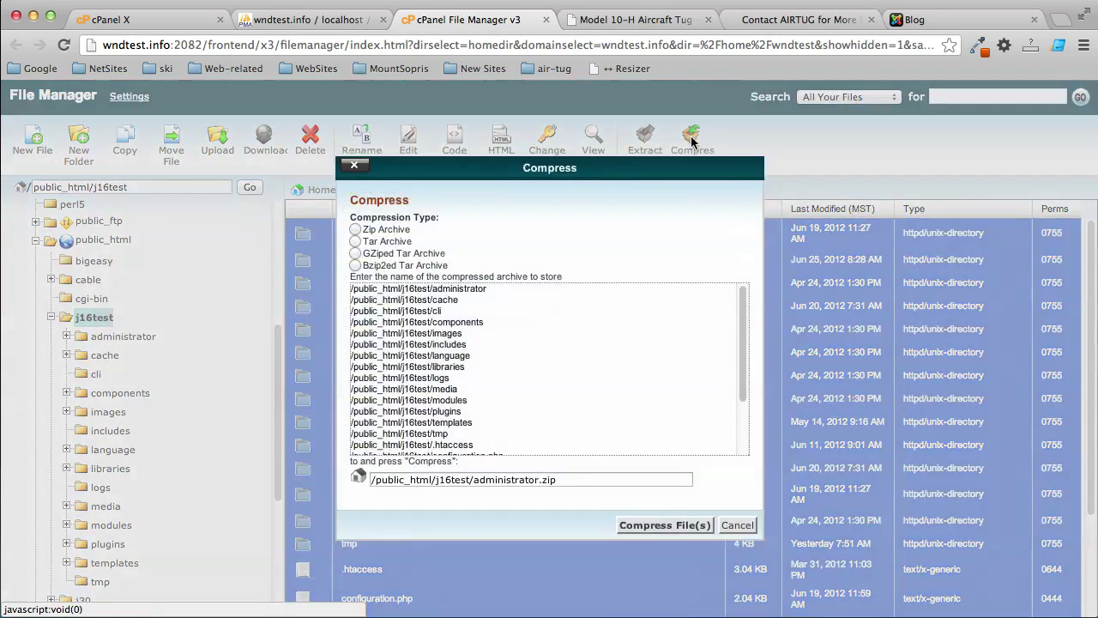
- Choose Zip Archive and name it /public_html/j16test/movesite.zip
click(534, 480)
key(BackSpace)
key(BackSpace)
key(BackSpace)
key(BackSpace)
key(BackSpace)
key(BackSpace)
key(BackSpace)
key(BackSpace)
key(BackSpace)
key(BackSpace)
key(BackSpace)
key(BackSpace)
key(BackSpace)
text(movesite)
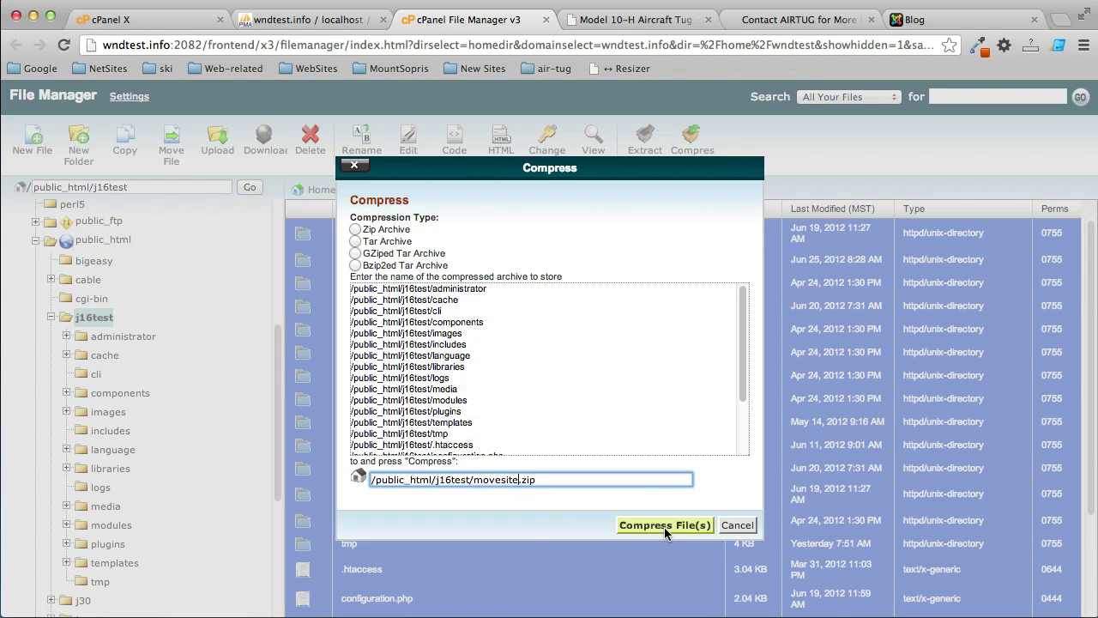
click(355, 230)
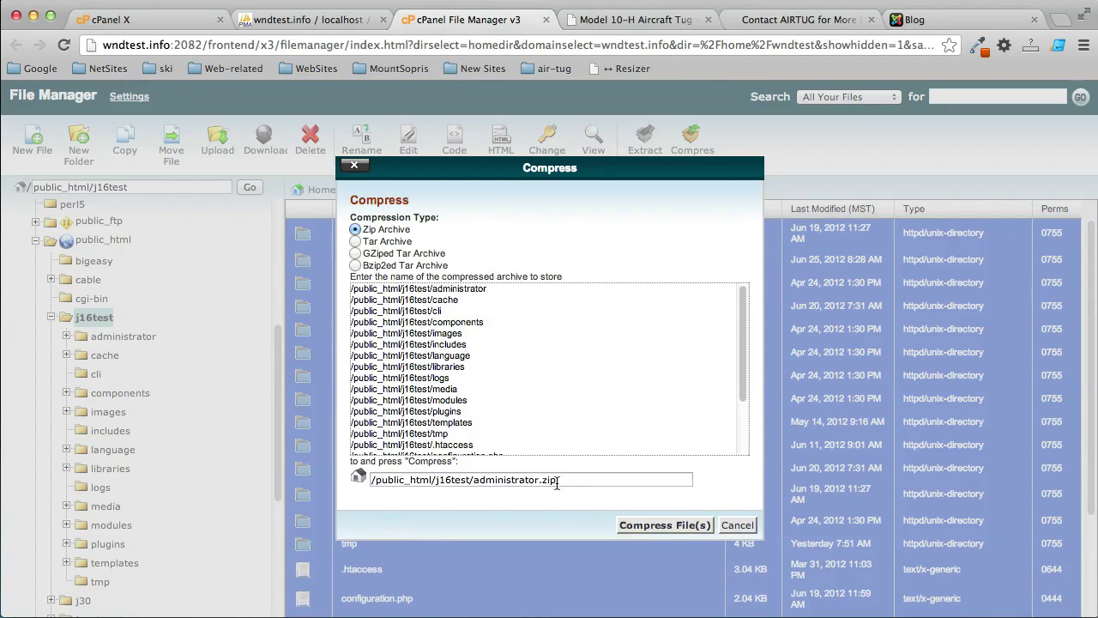
double_click(501, 481)
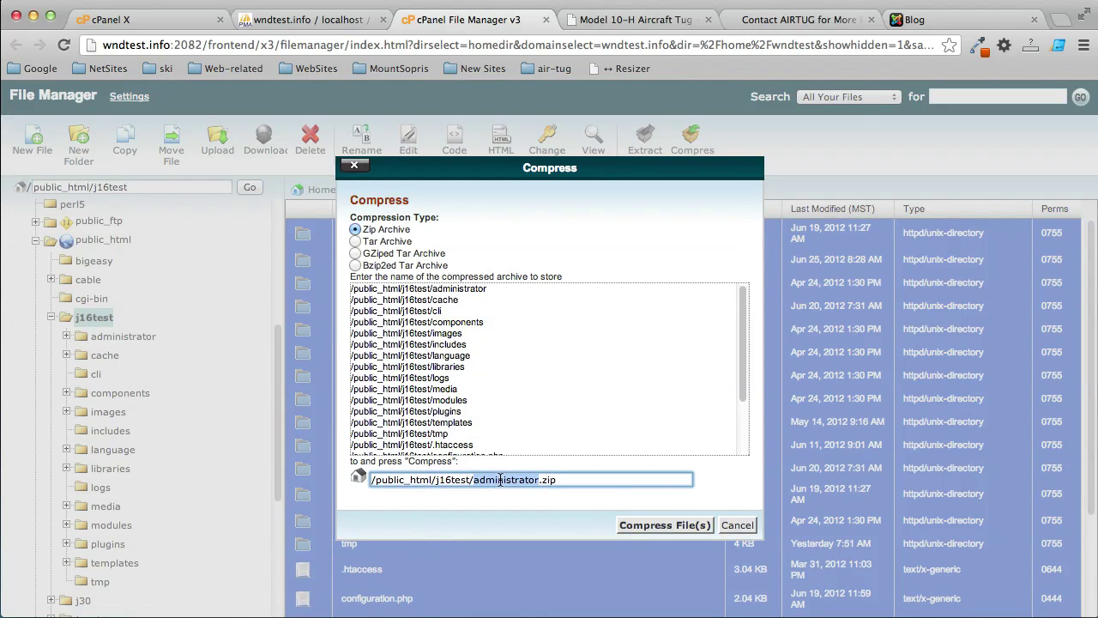
text(movesite)
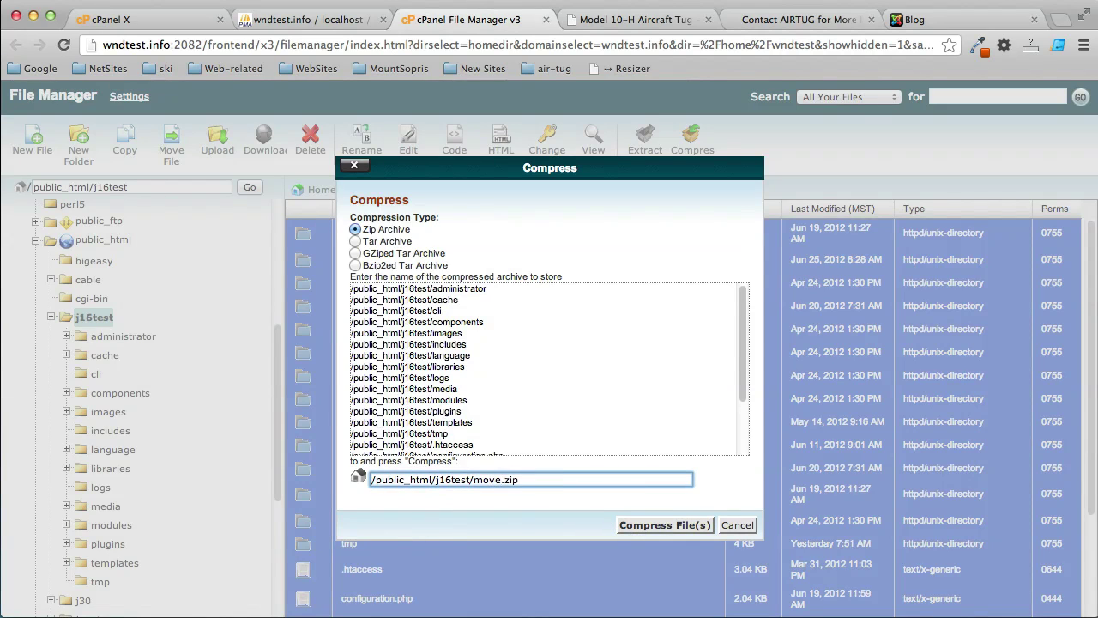
- Build the movesite.zip archive and download a copy to the Desktop
click(660, 526)
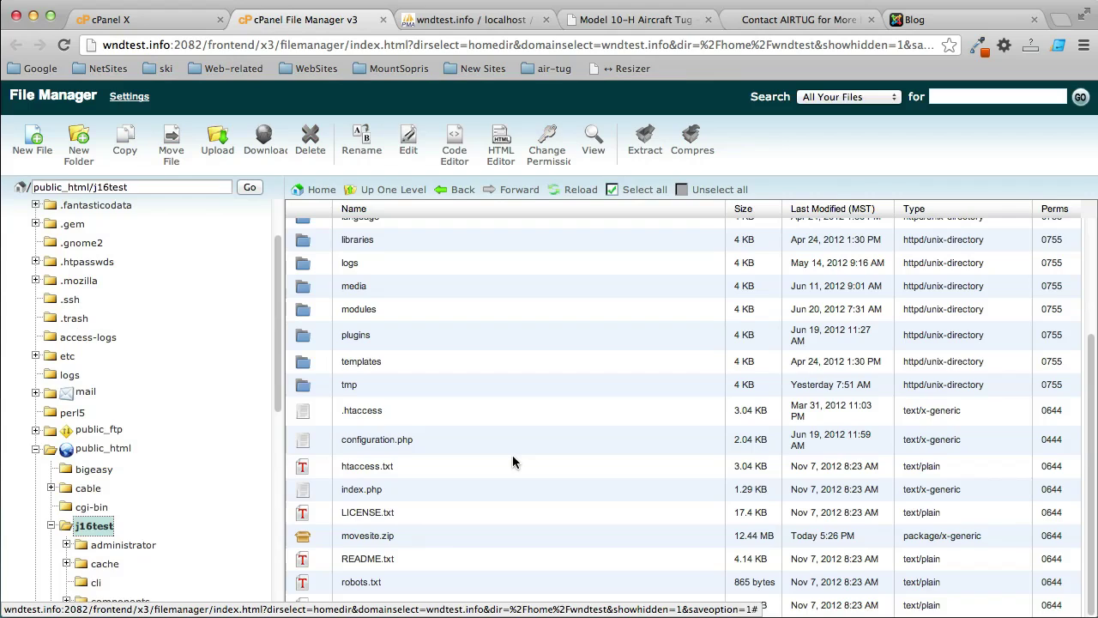
click(302, 539)
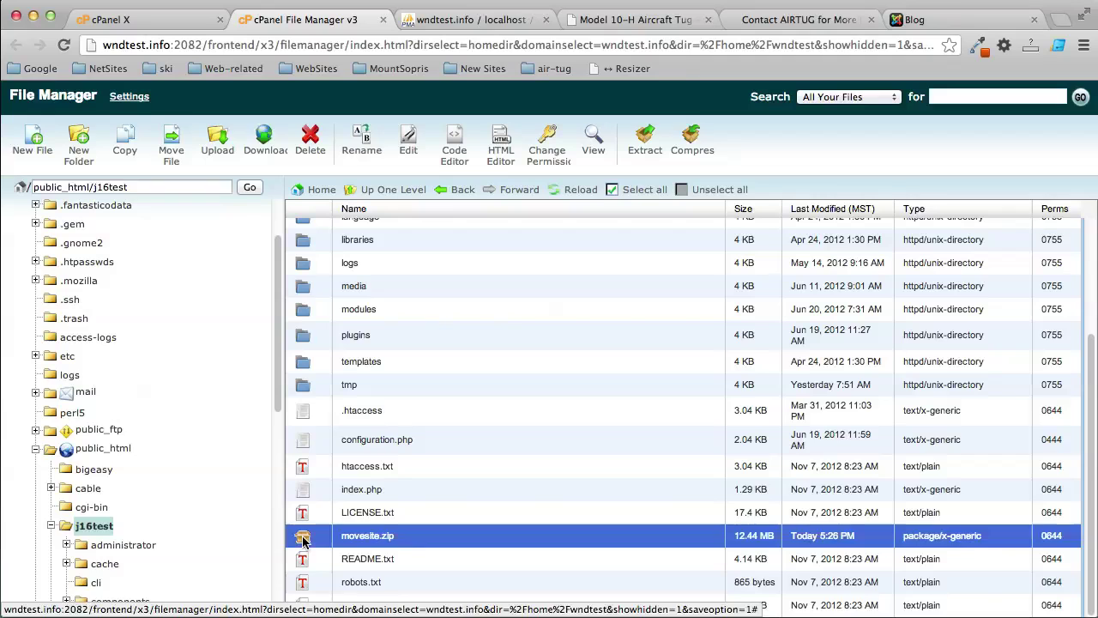
click(264, 141)
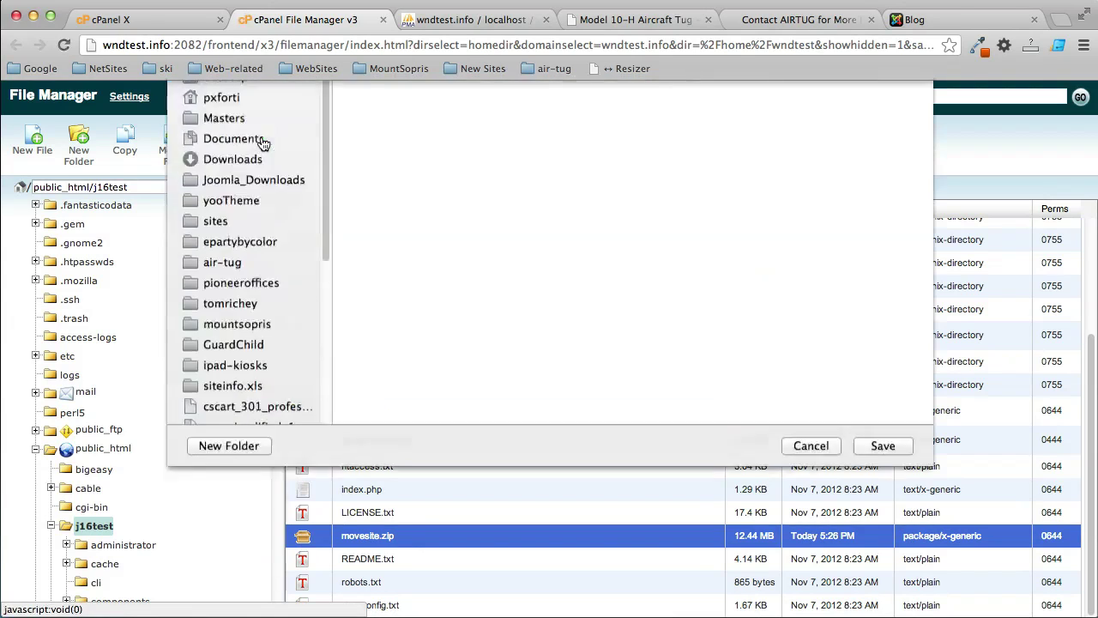
click(235, 199)
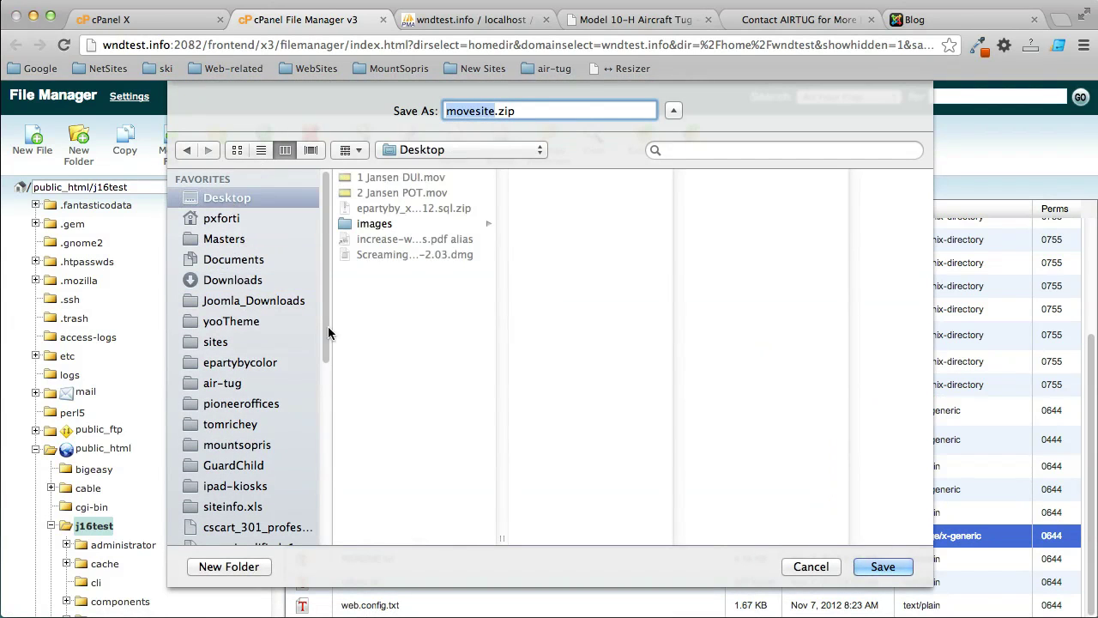
click(883, 567)
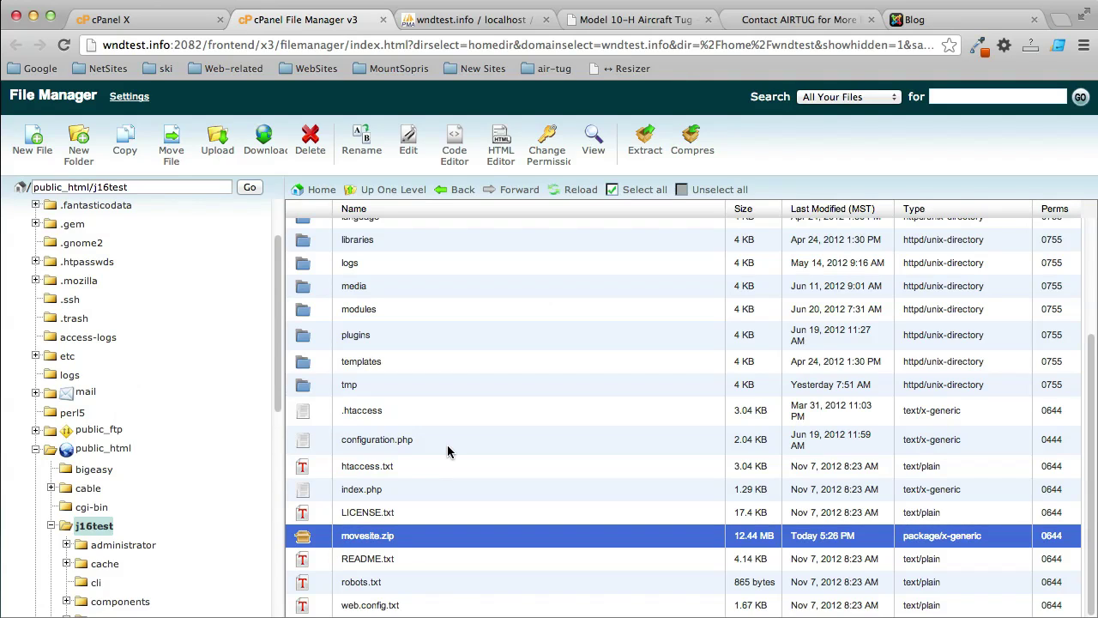
- Open the Export page for the wndtest_j16 database with Custom options shown
click(479, 17)
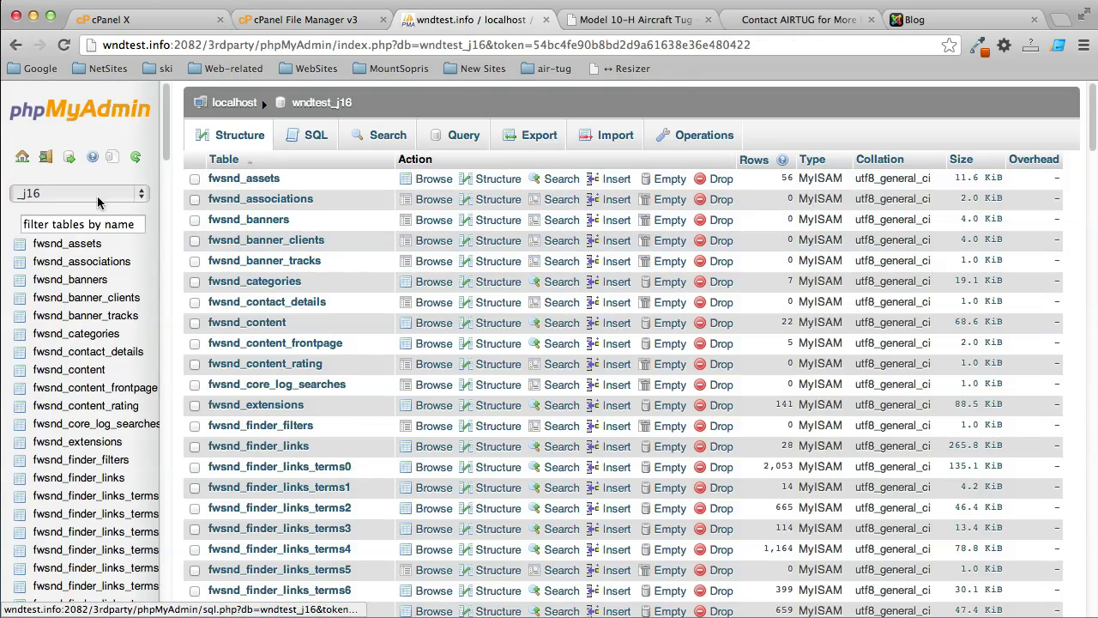
click(97, 196)
click(80, 198)
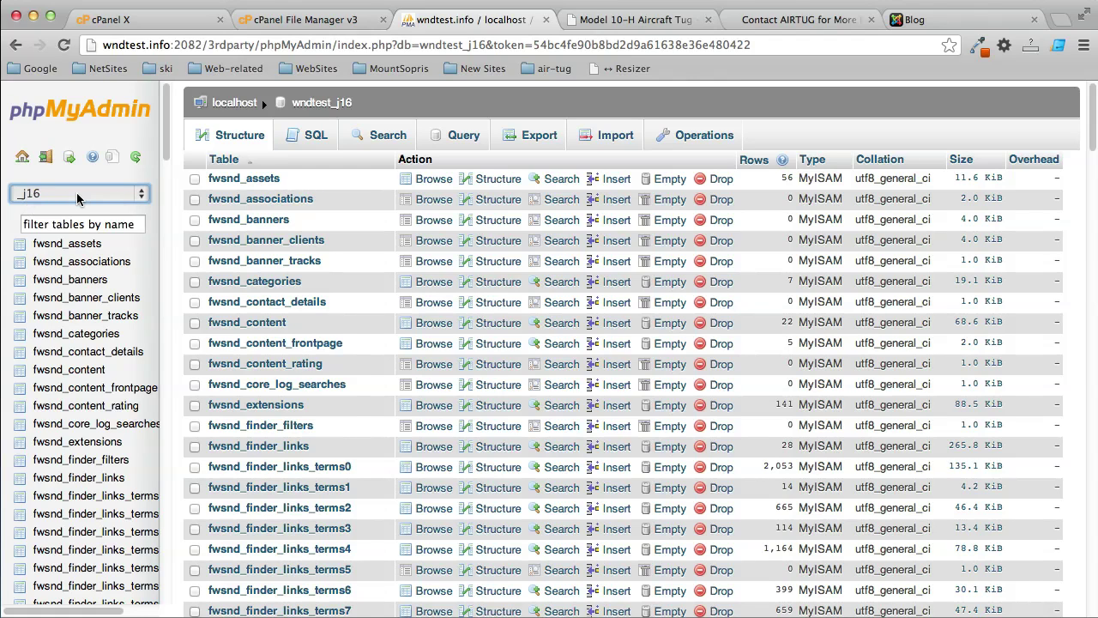
click(534, 135)
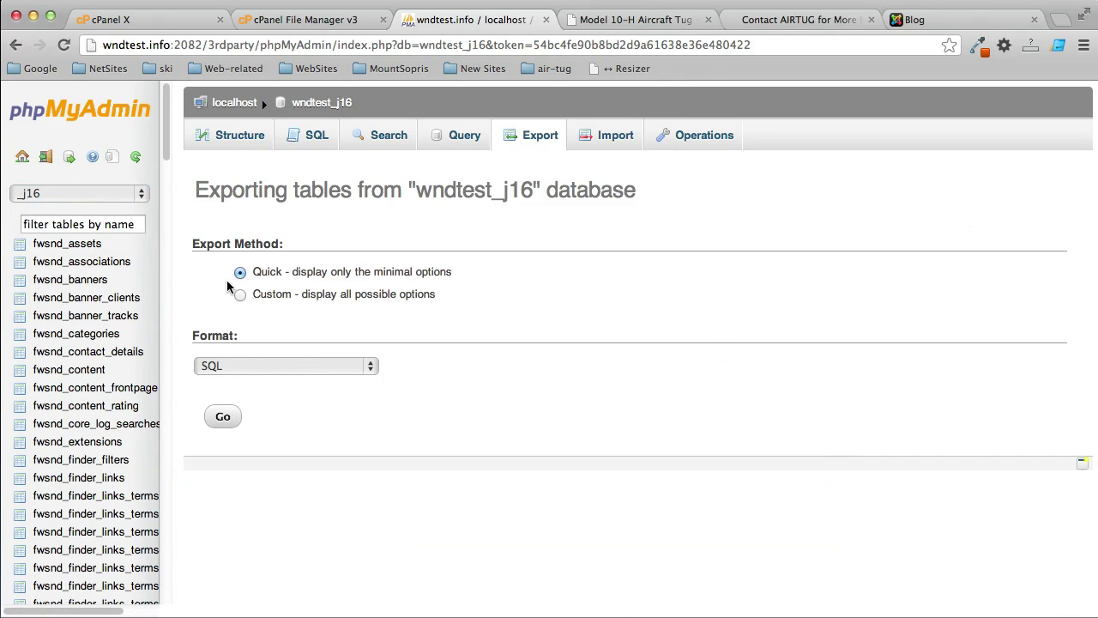
click(240, 294)
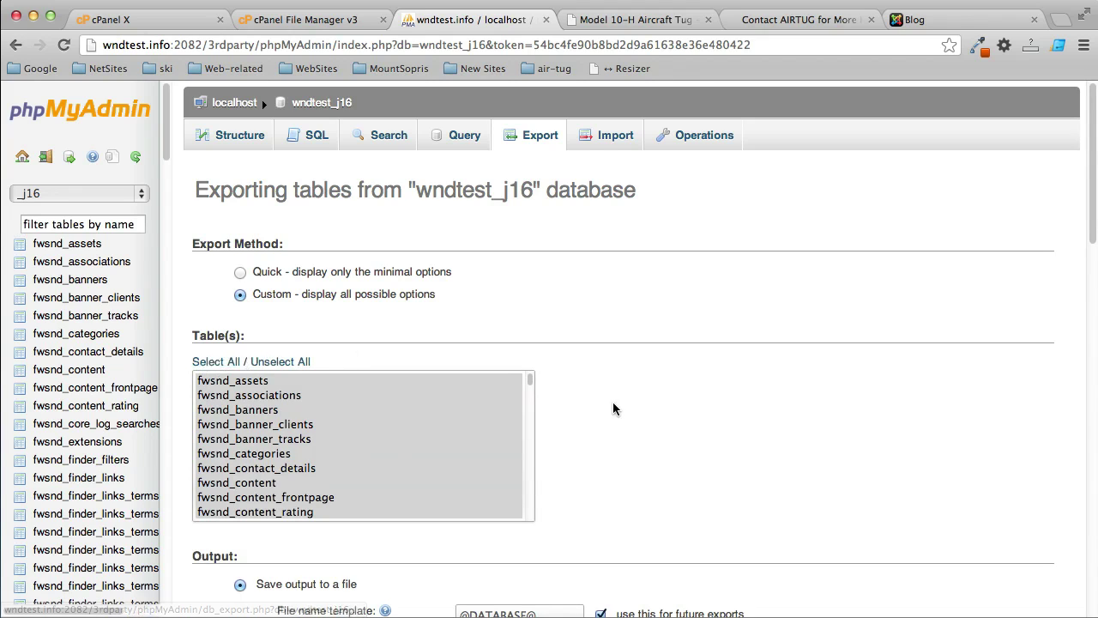
- Set export compression to zipped and add DROP TABLE statements
scroll(613, 408, down, 5)
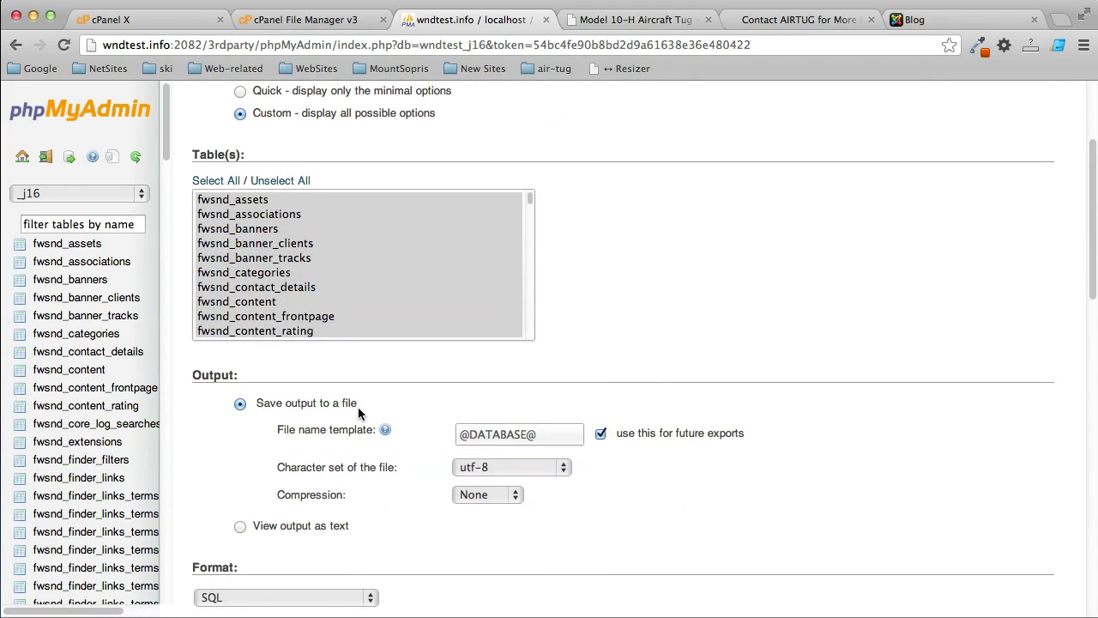
click(478, 495)
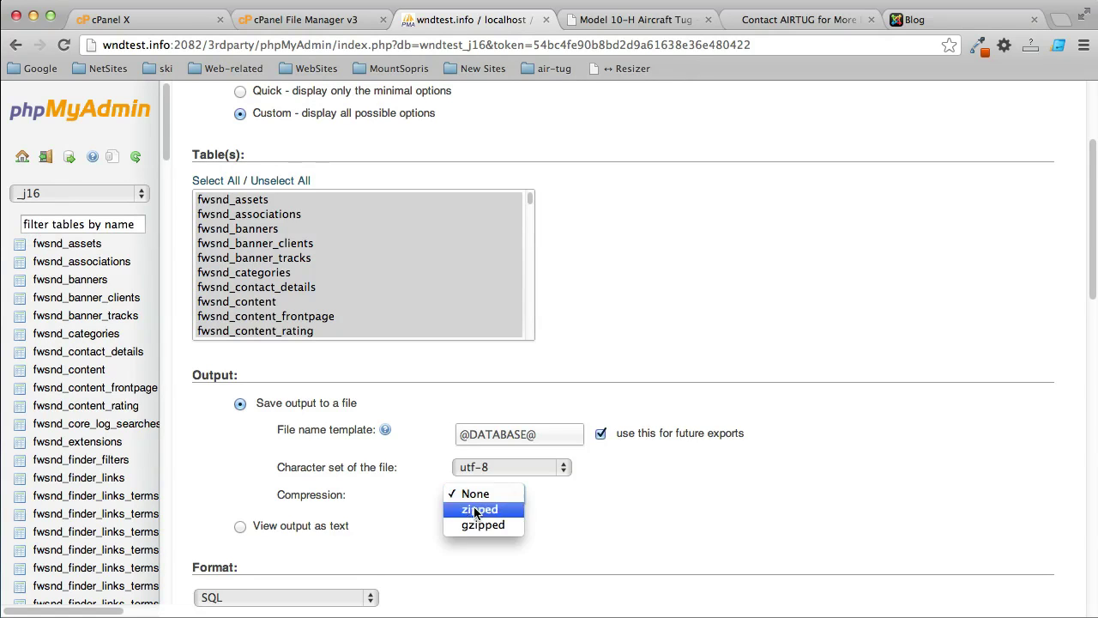
click(477, 509)
scroll(459, 523, down, 5)
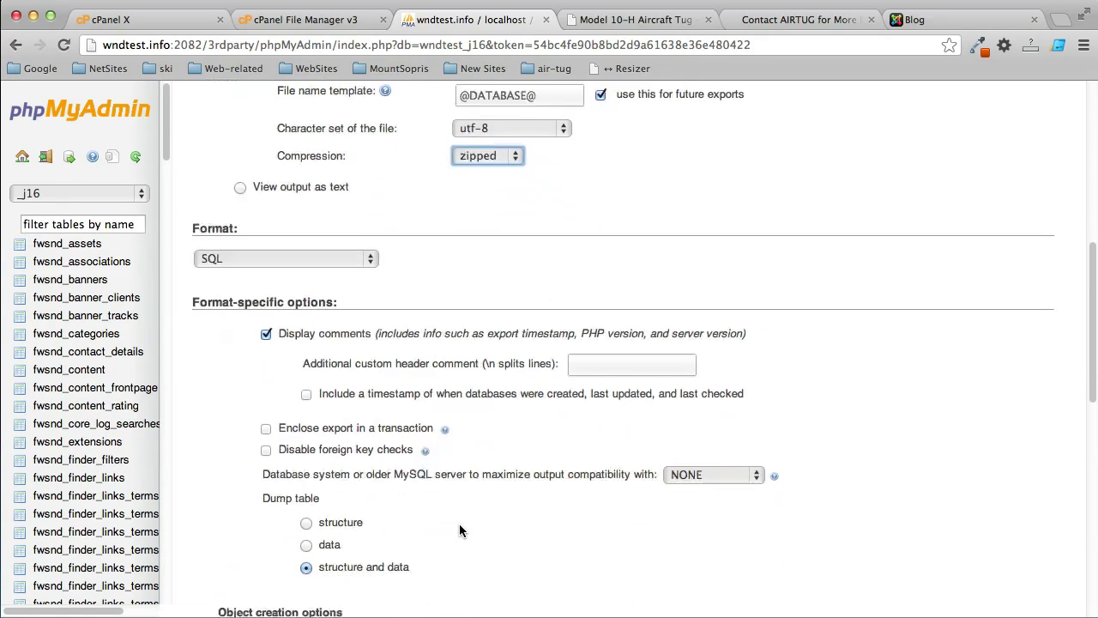
scroll(459, 530, down, 3)
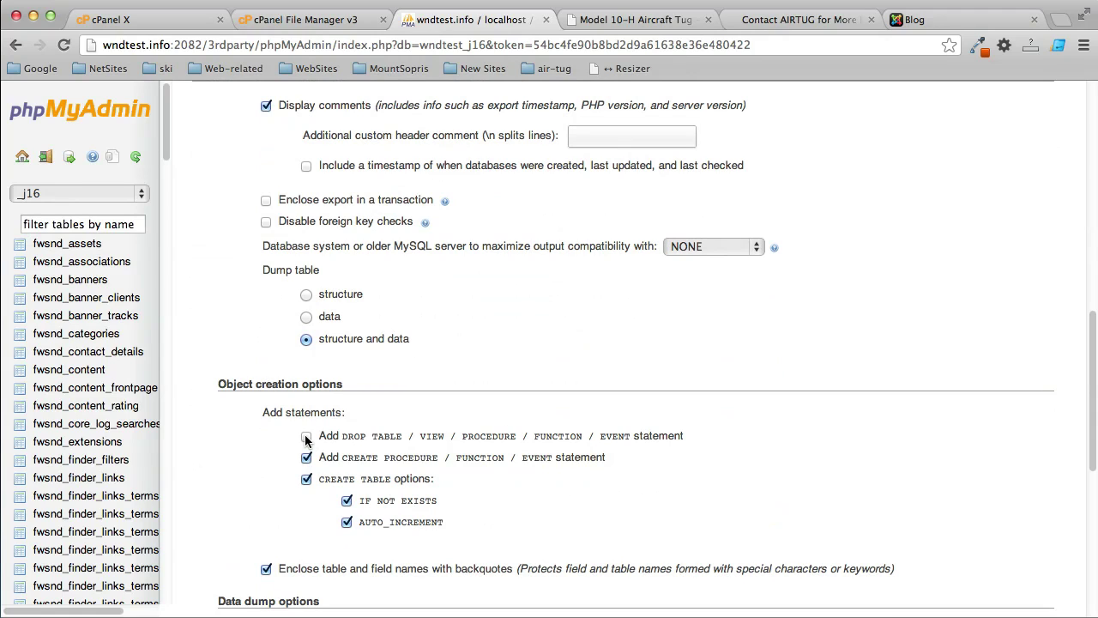
click(307, 438)
scroll(425, 452, down, 5)
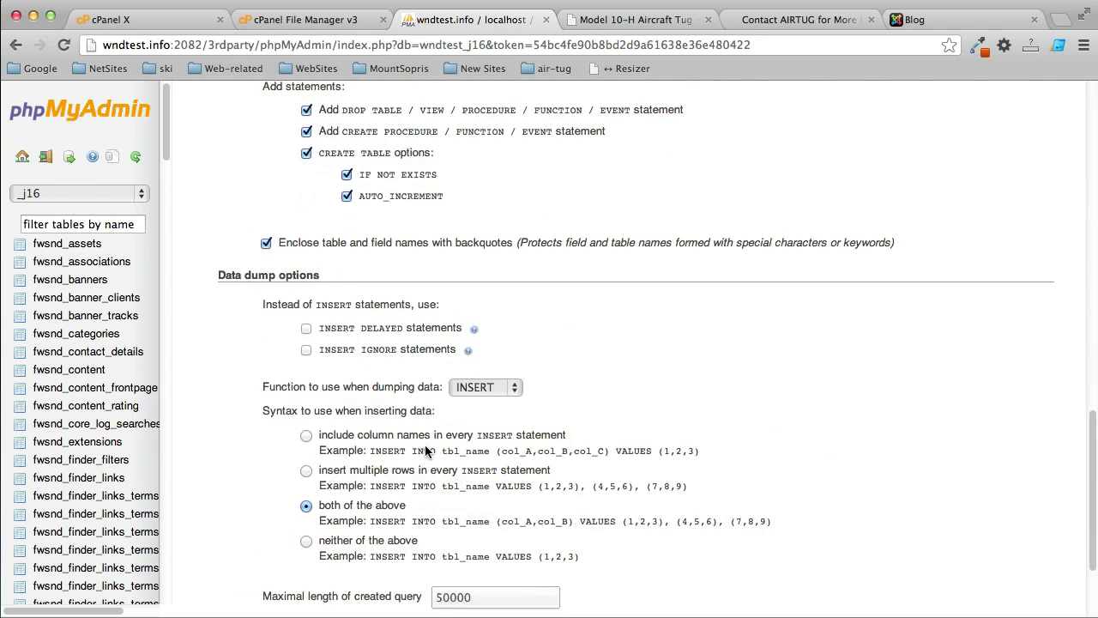
scroll(427, 453, down, 2)
- Run the export and save wndtest_j16.sql.zip to the Desktop
click(224, 553)
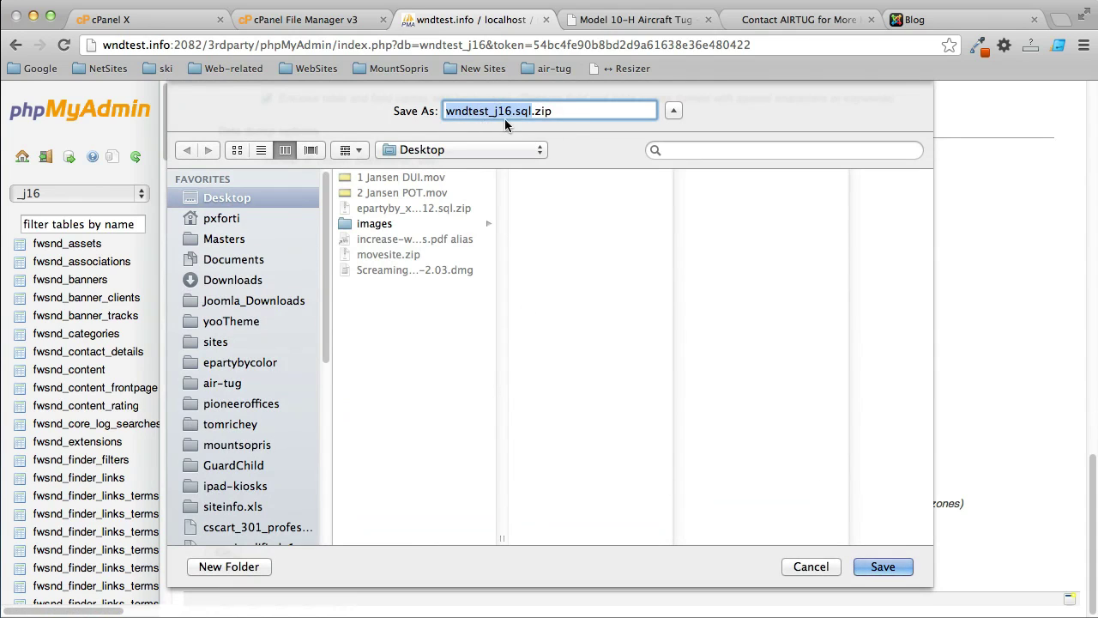
click(884, 567)
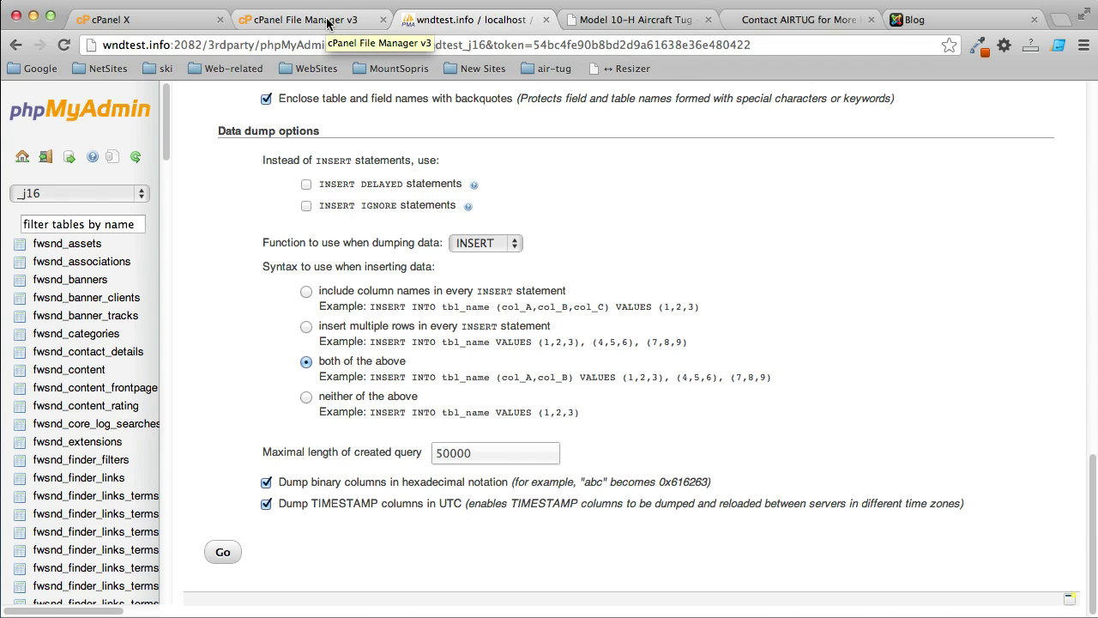
- Return to the wndtest.info cPanel home page, reload it, and scroll through it
click(327, 19)
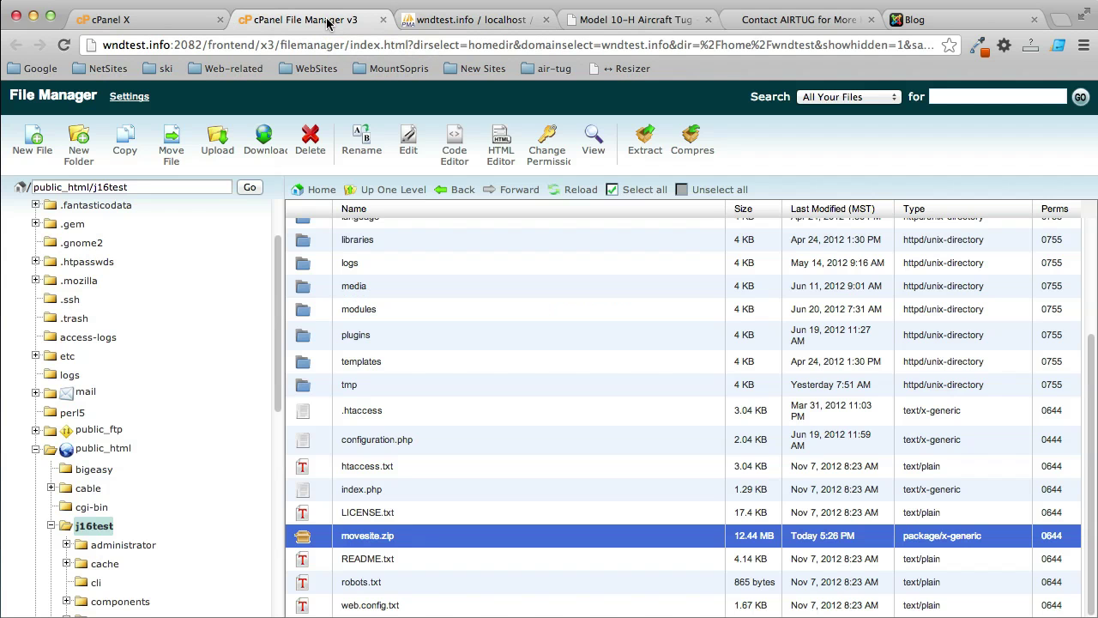
click(178, 20)
scroll(206, 214, up, 5)
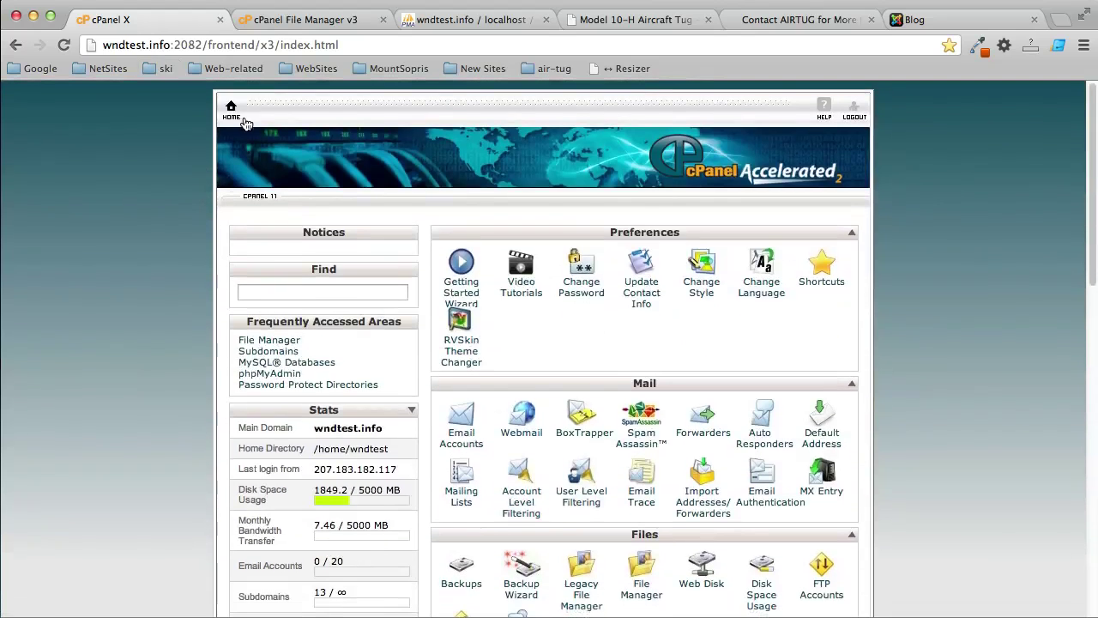
click(242, 118)
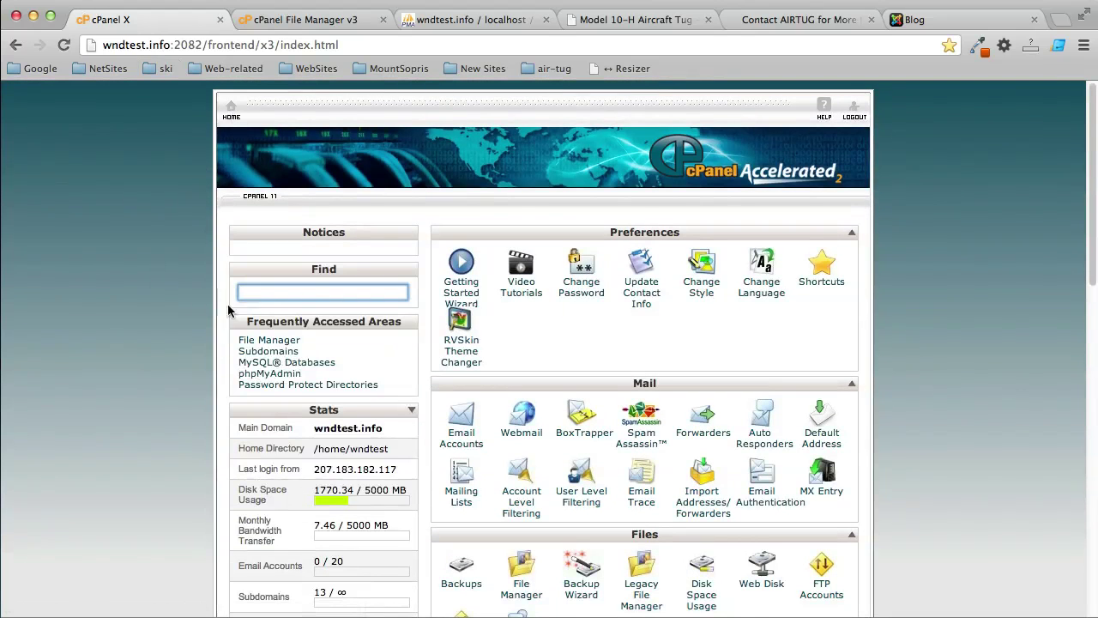
scroll(282, 313, down, 3)
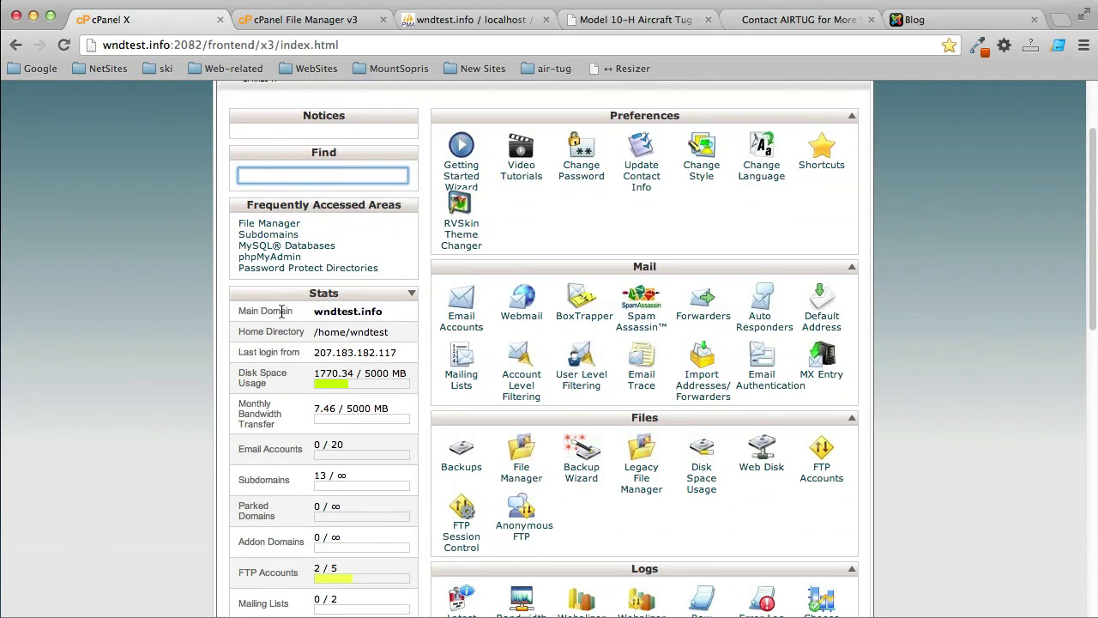
scroll(281, 313, down, 3)
scroll(281, 317, down, 3)
scroll(281, 317, down, 1)
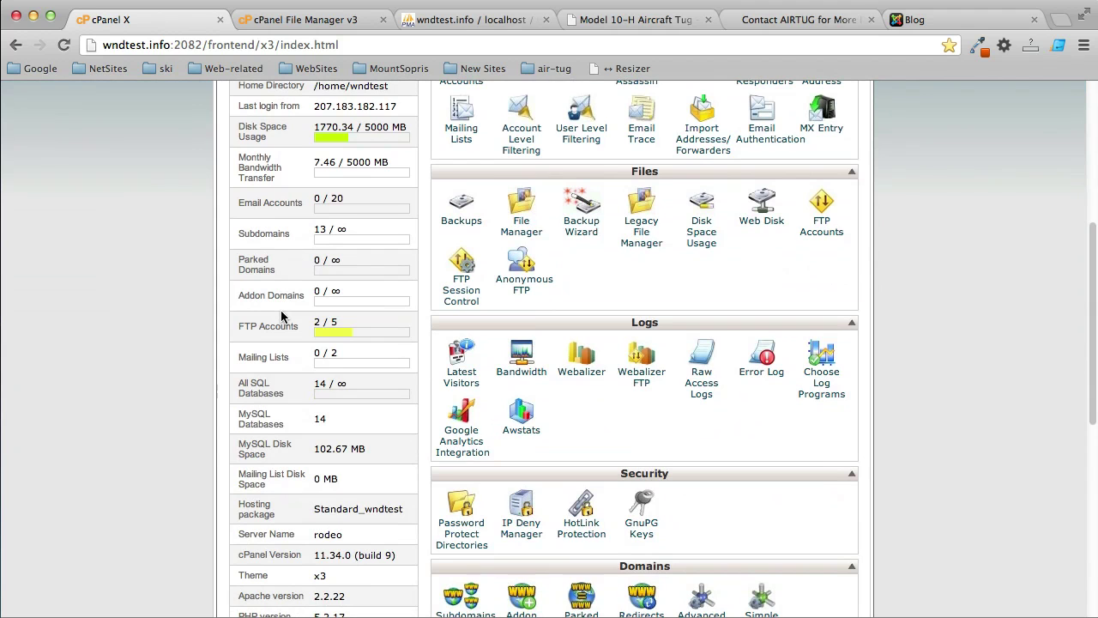
scroll(280, 316, up, 1)
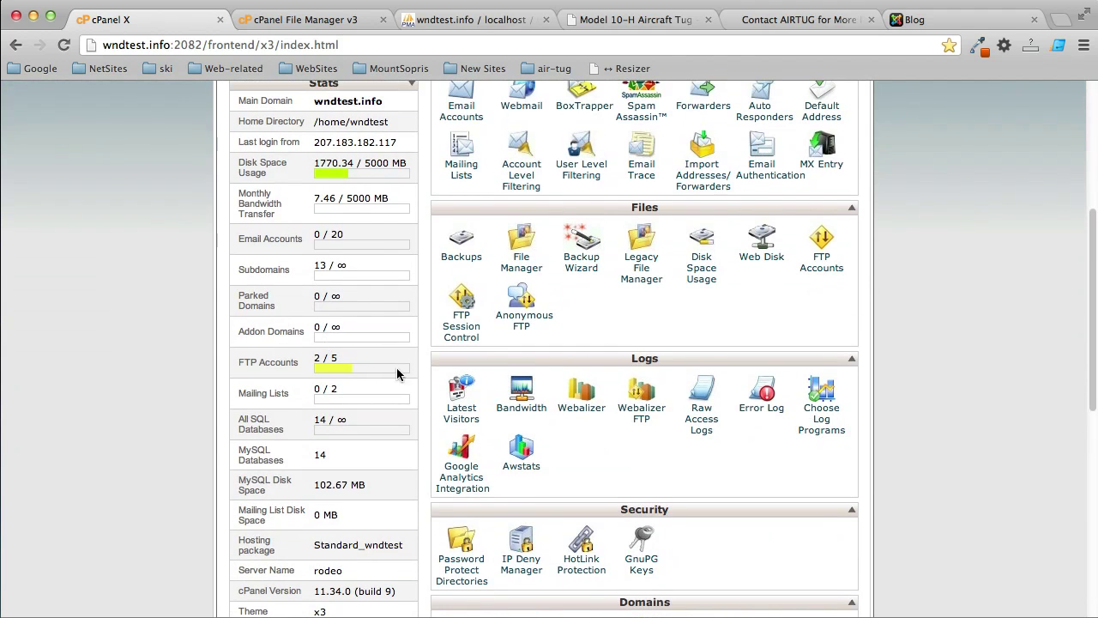
scroll(552, 386, up, 5)
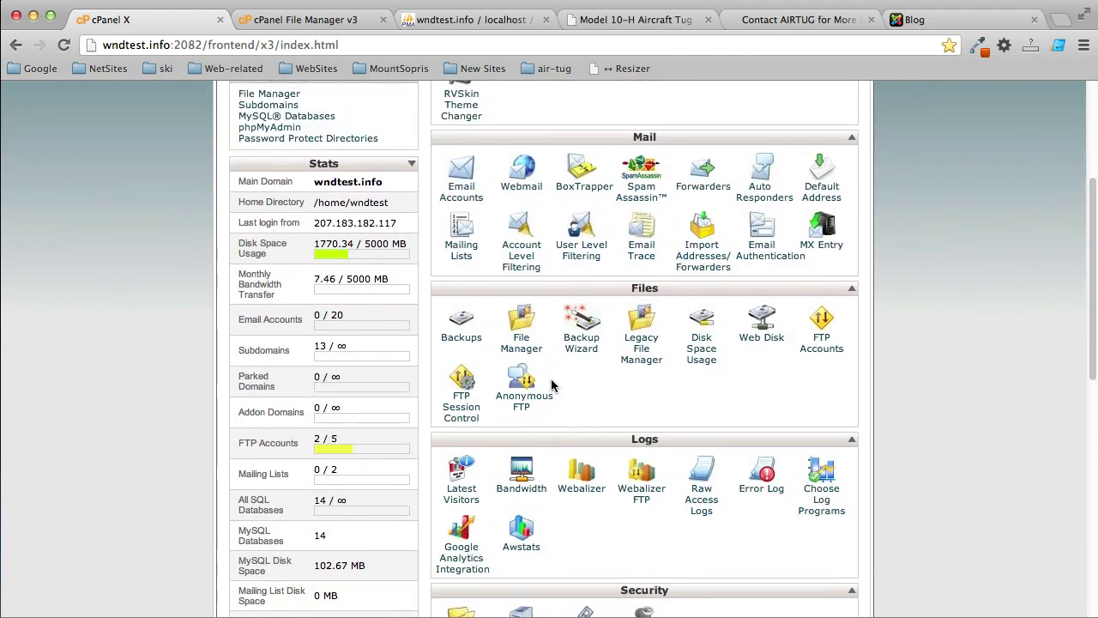
scroll(552, 386, up, 2)
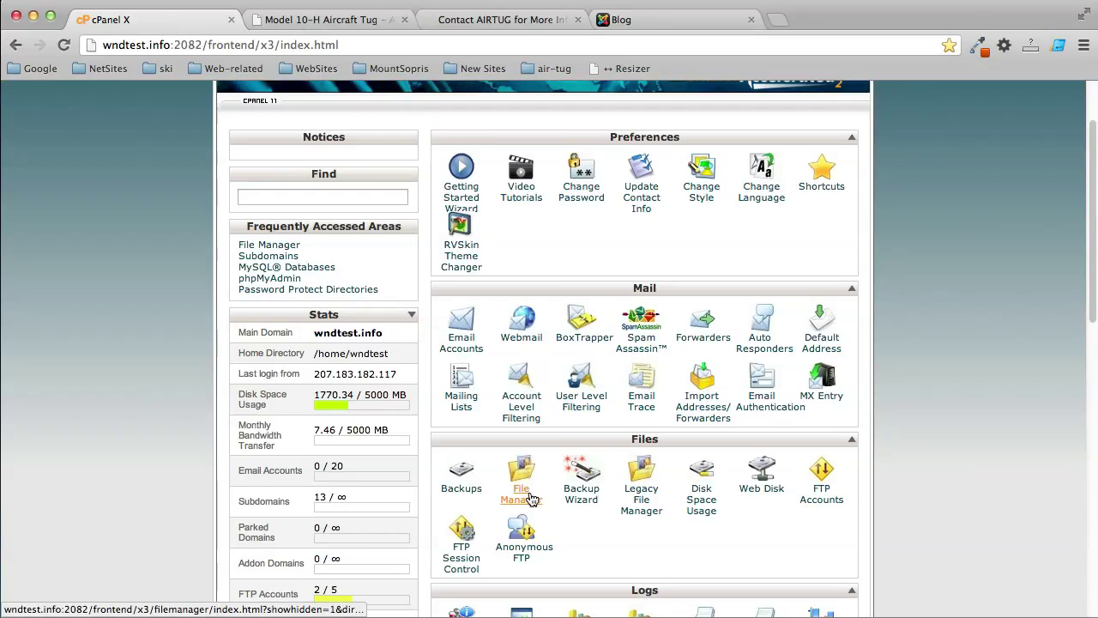
- Open the upload page for the empty public_html/bigeasy folder in File Manager
click(529, 496)
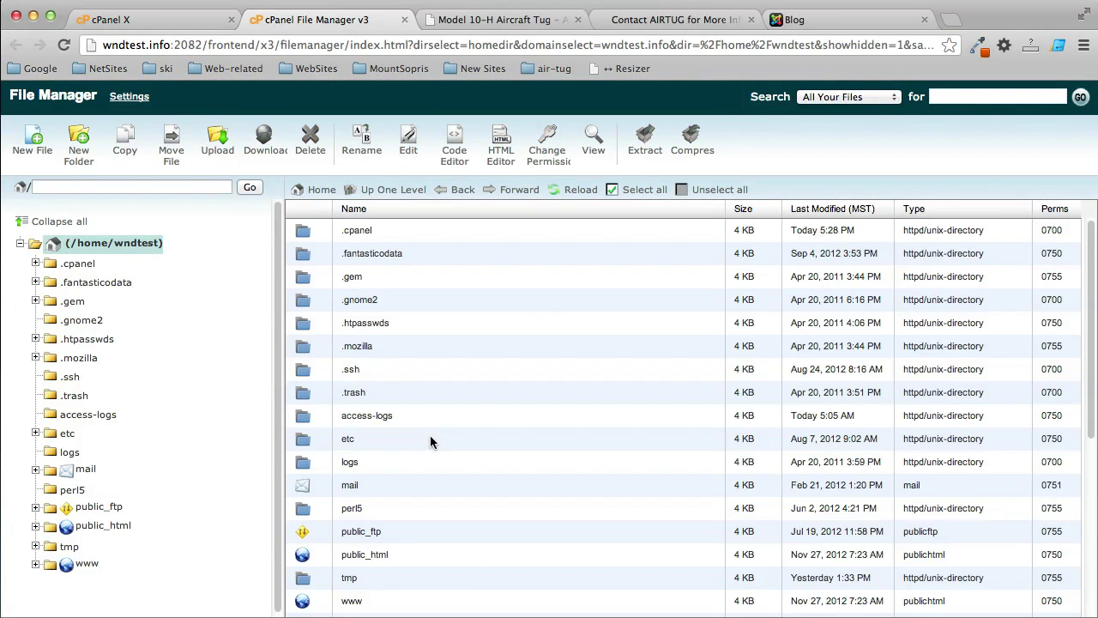
click(106, 524)
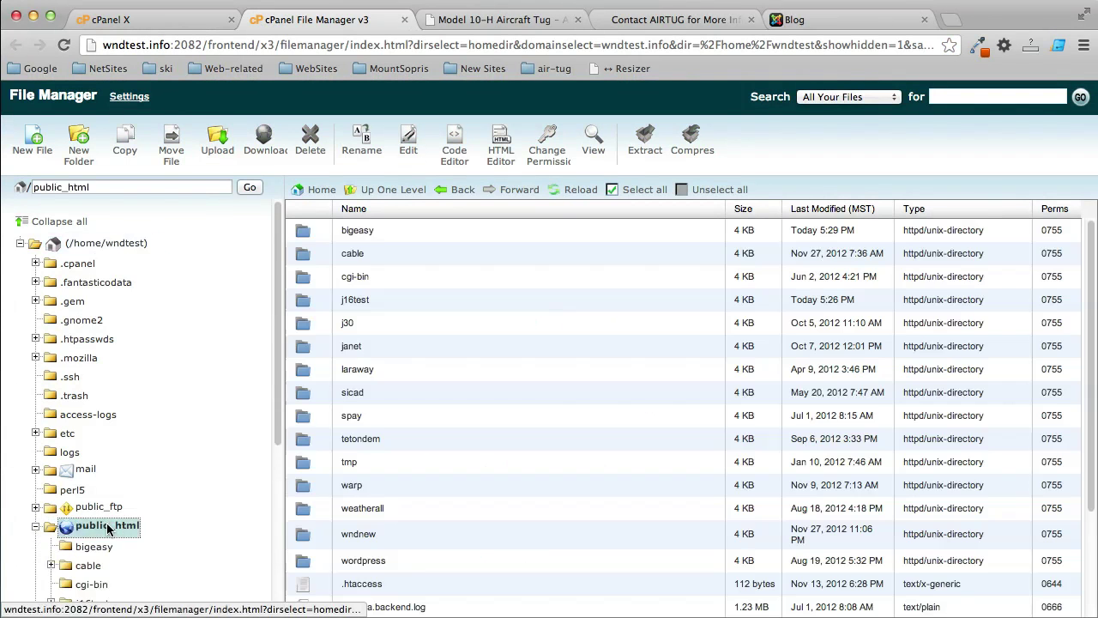
click(86, 427)
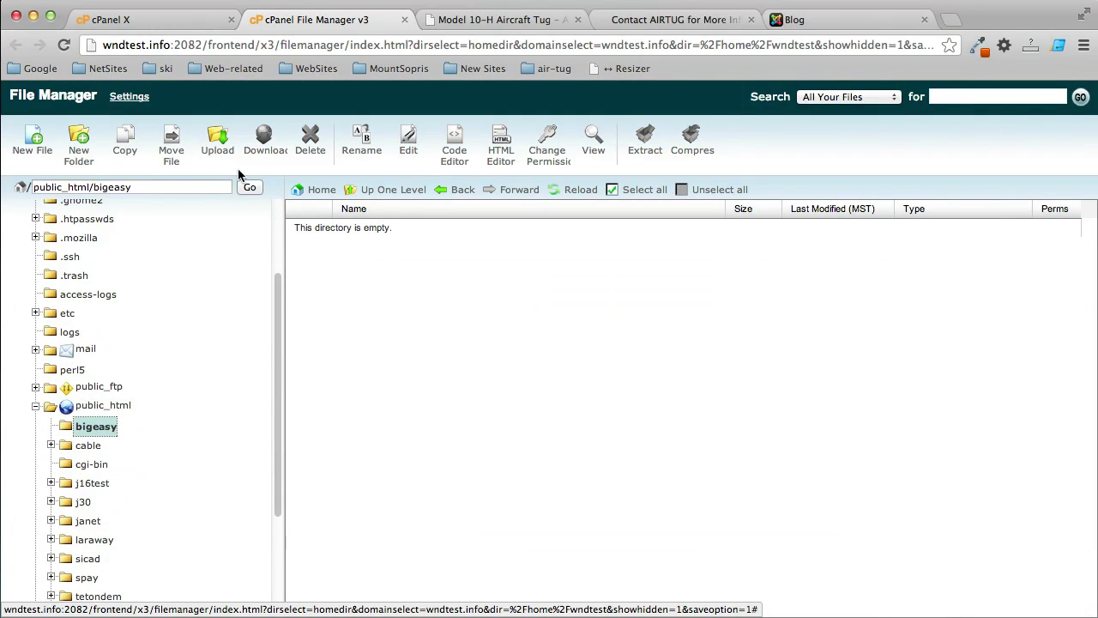
click(218, 142)
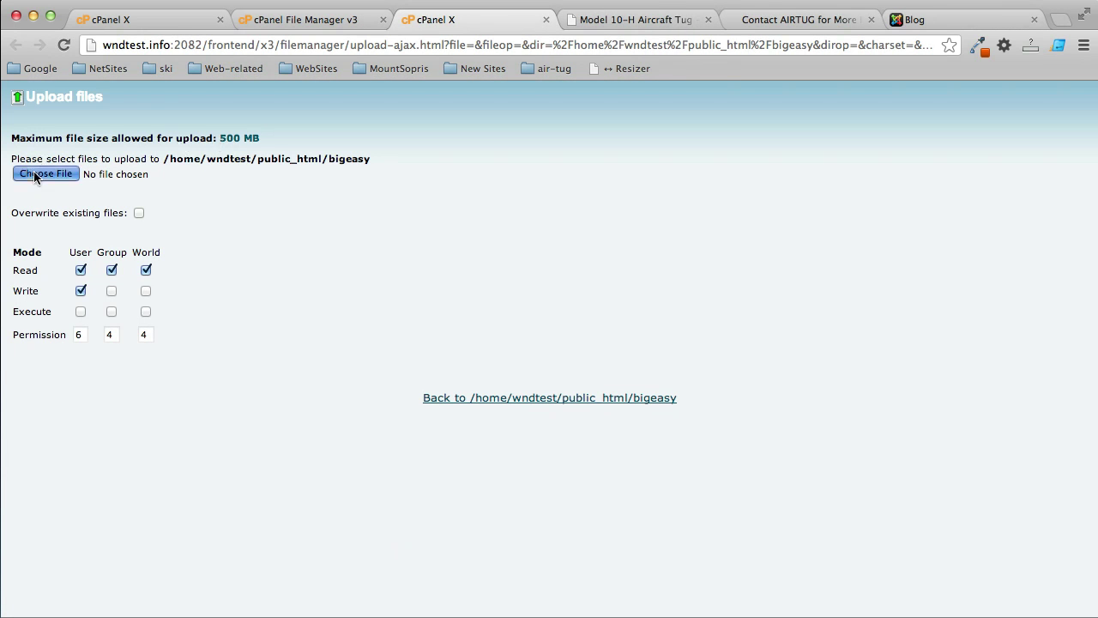
- Upload Desktop/movesite.zip into bigeasy, then go back to File Manager
click(35, 175)
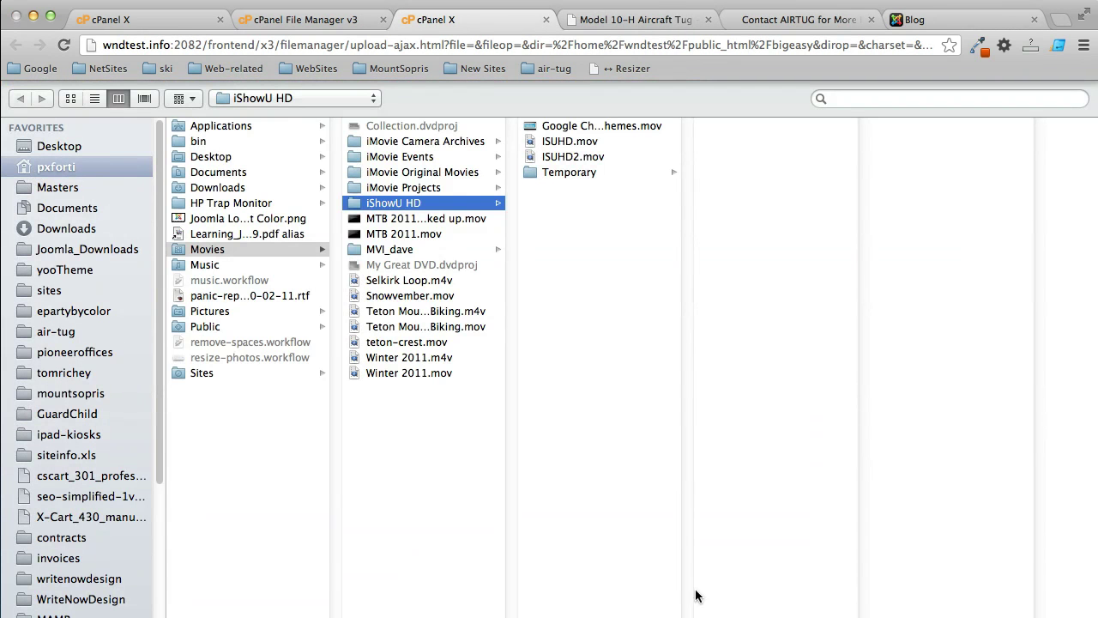
key(Escape)
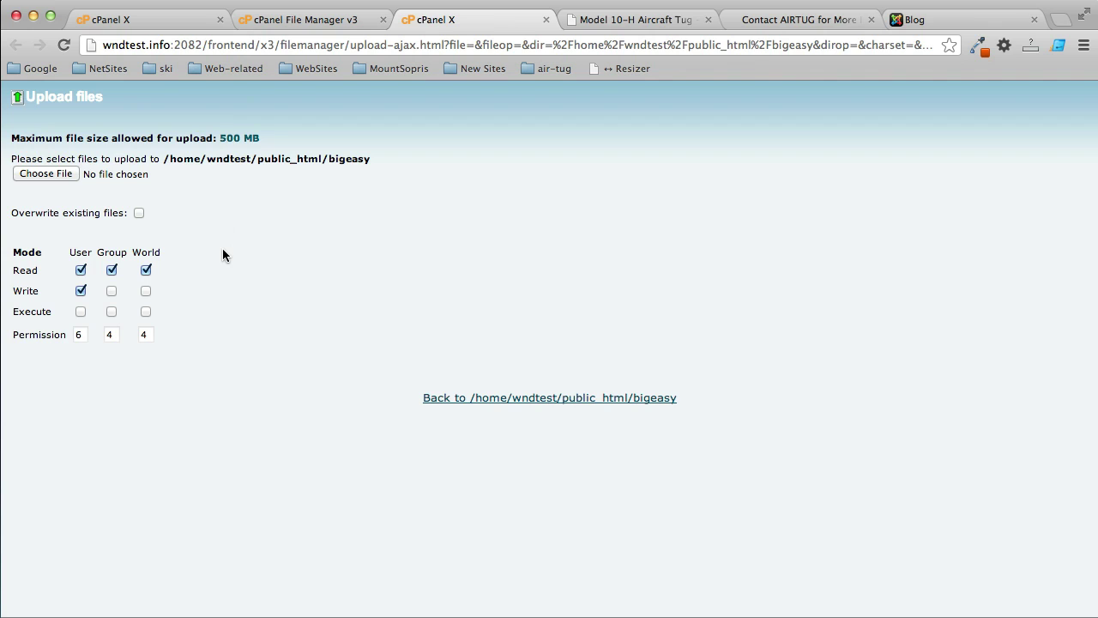
click(33, 175)
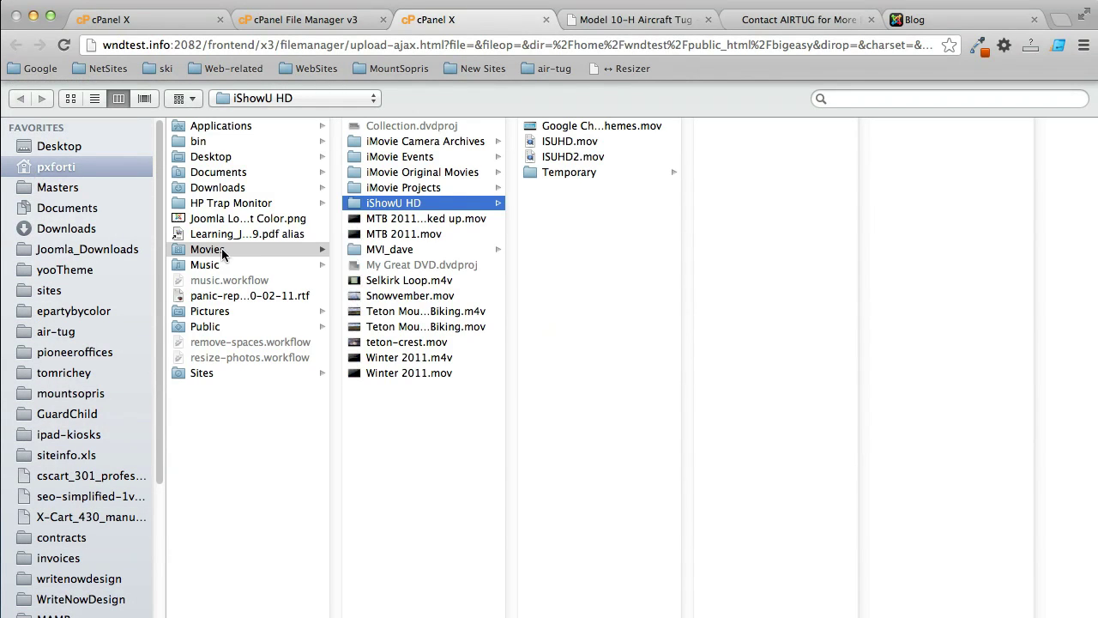
click(67, 154)
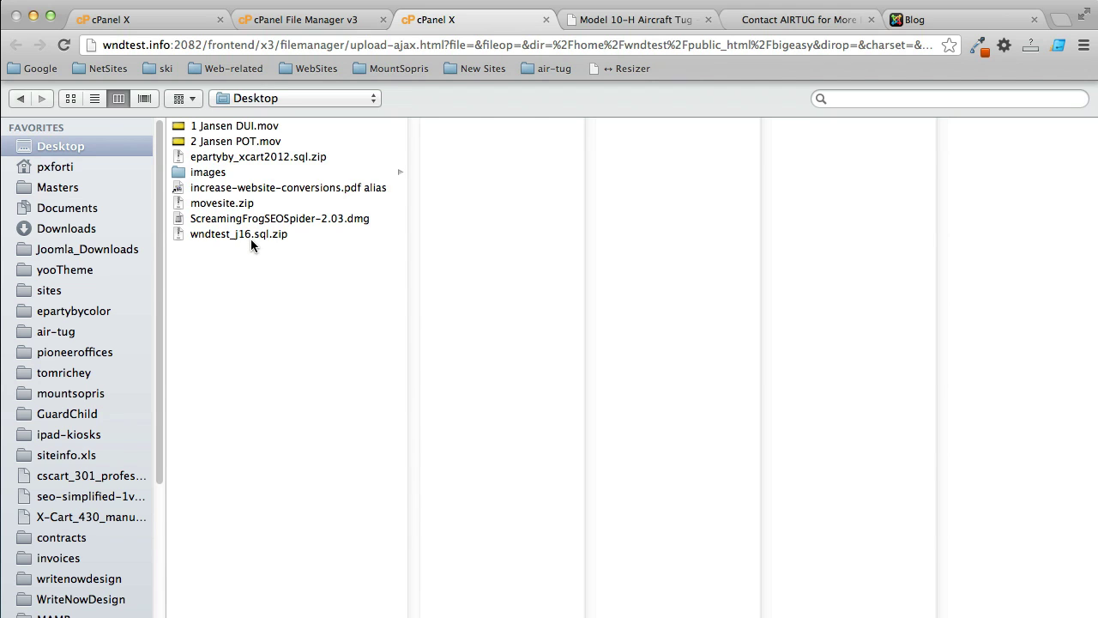
click(233, 204)
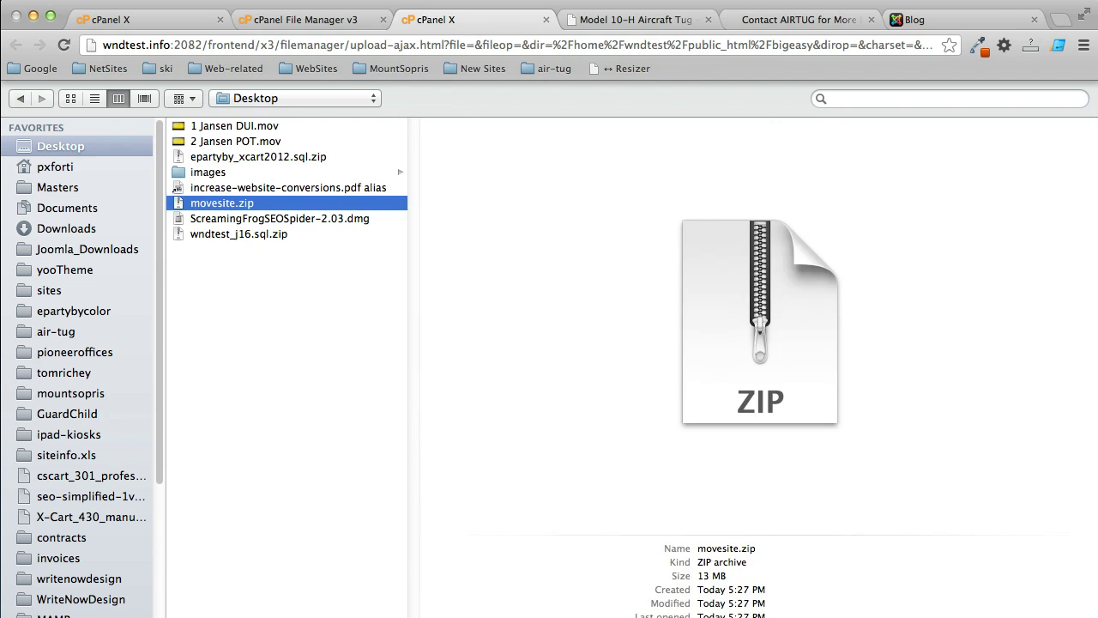
key(Return)
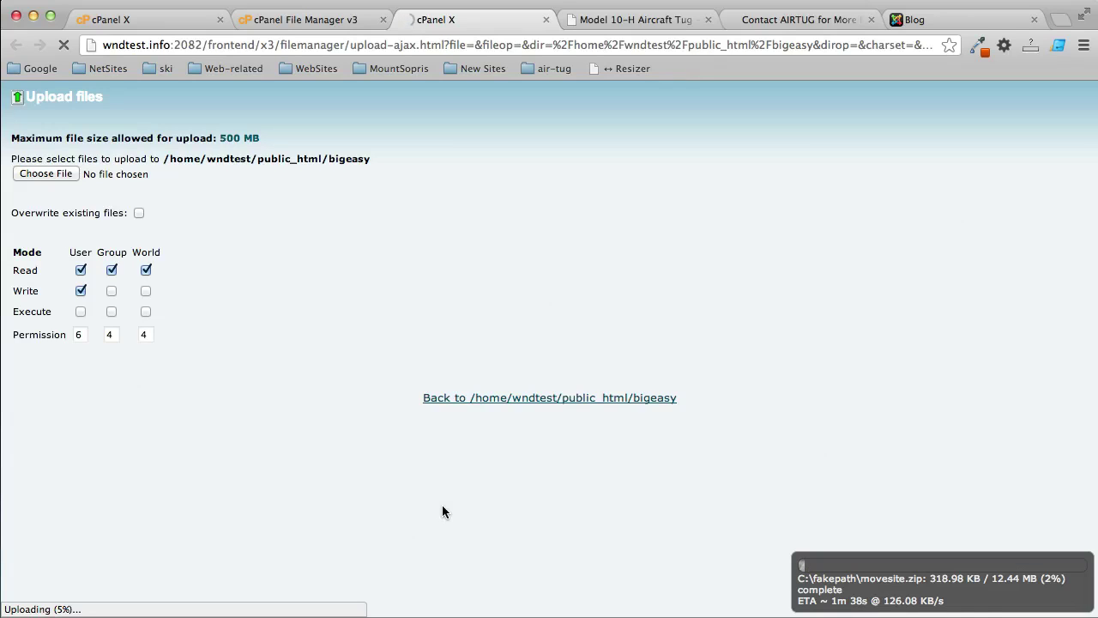
click(302, 20)
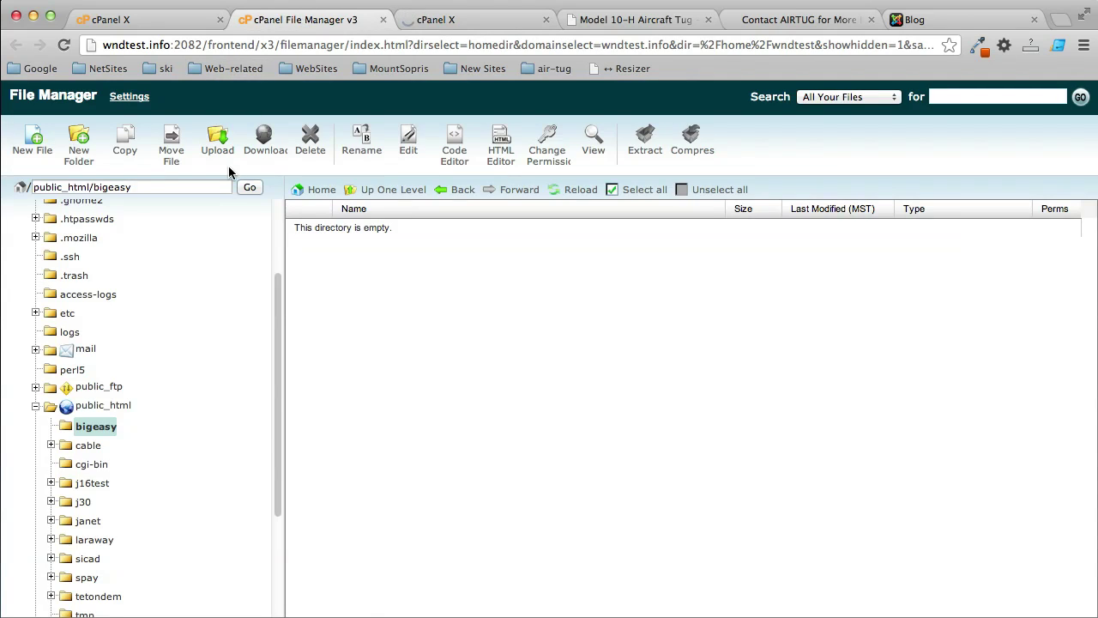
- Return to cPanel home and launch phpMyAdmin from the Databases section
click(175, 29)
scroll(503, 463, down, 5)
scroll(500, 462, down, 5)
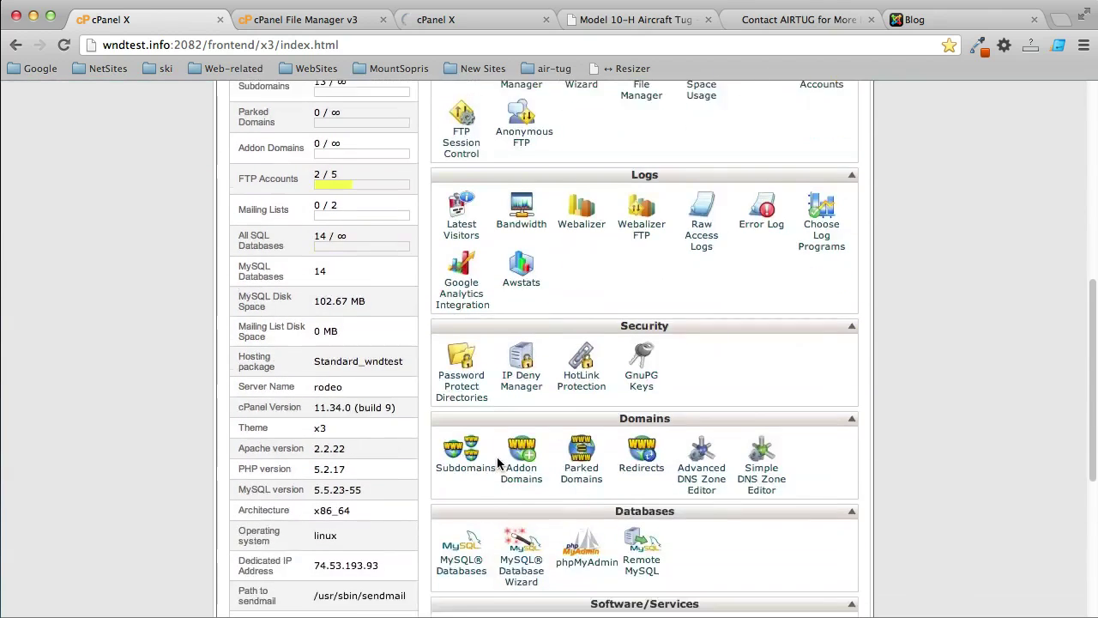
scroll(498, 464, down, 1)
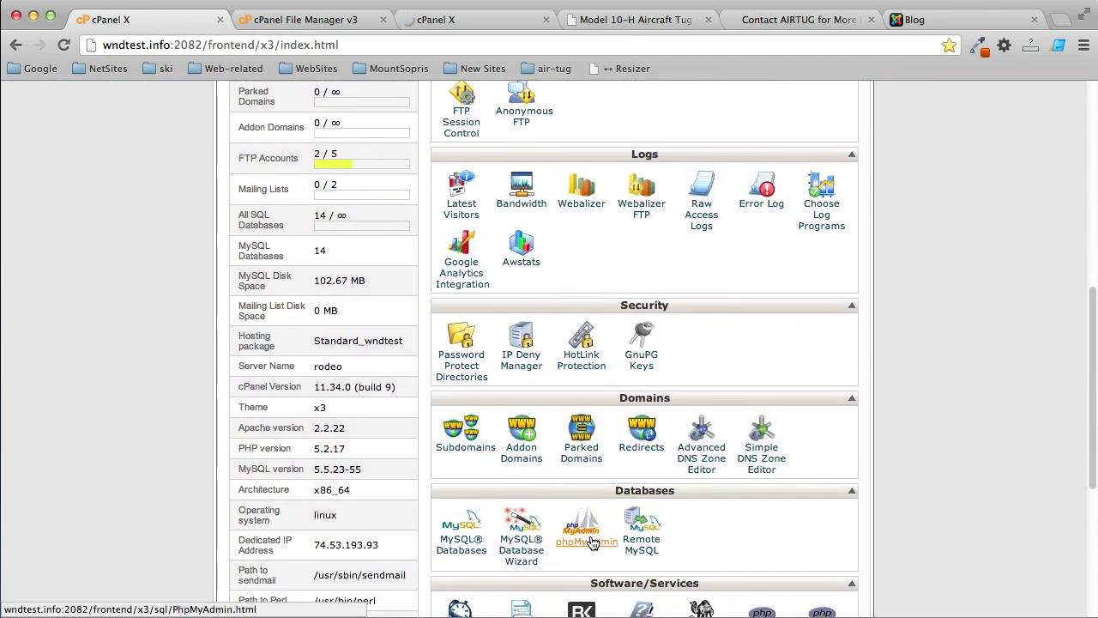
click(591, 541)
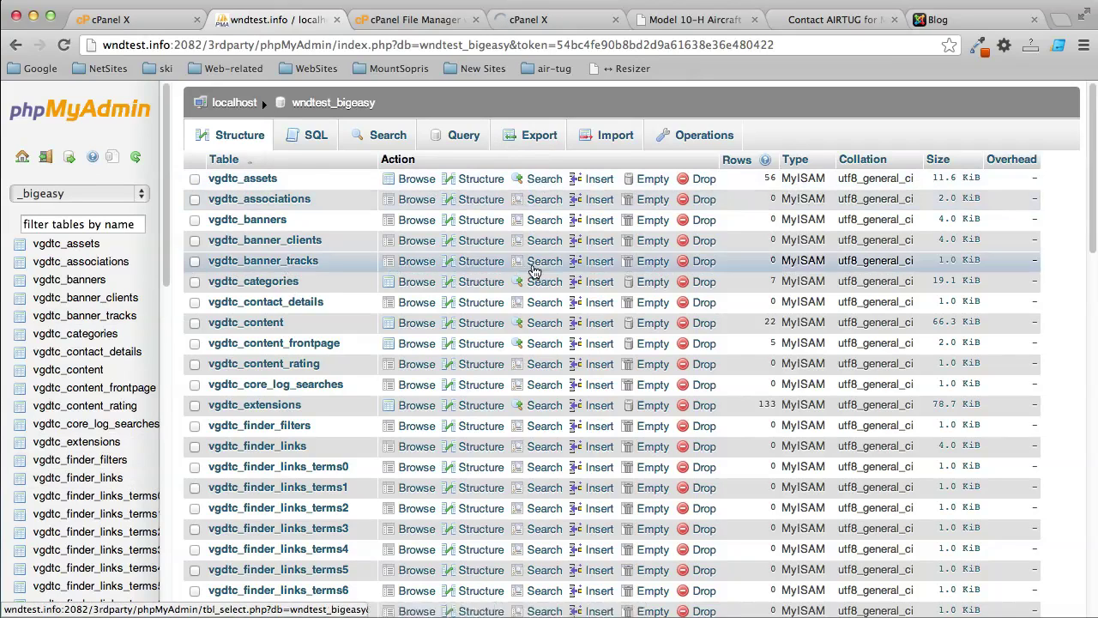
- Check all vgdtc_ tables in wndtest_bigeasy and drop them, confirming with Yes
scroll(503, 306, down, 10)
scroll(502, 309, down, 3)
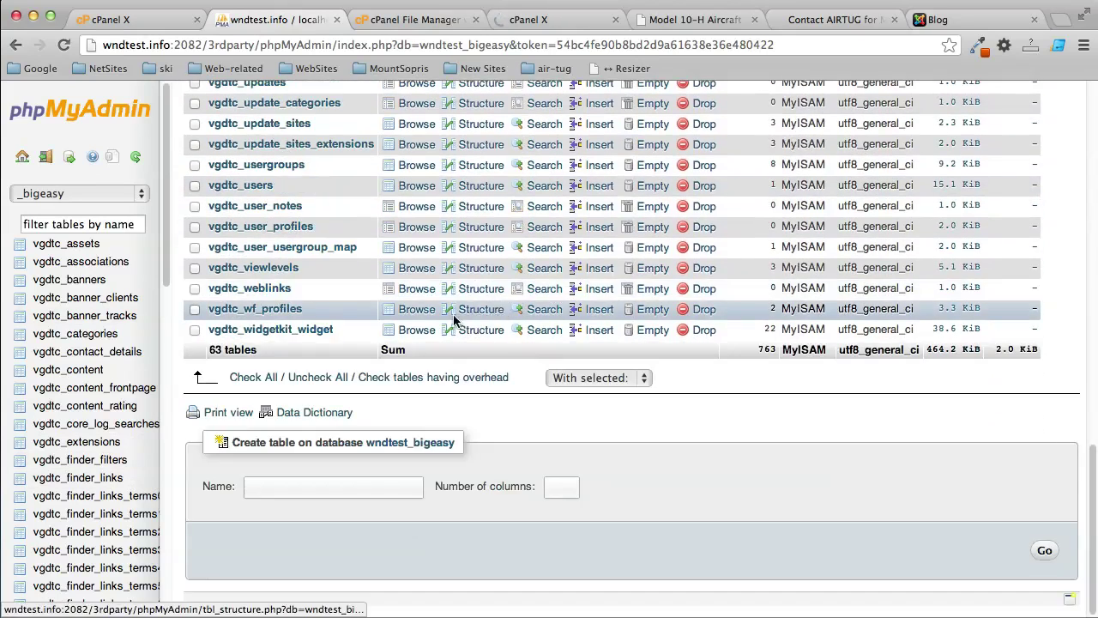
click(254, 378)
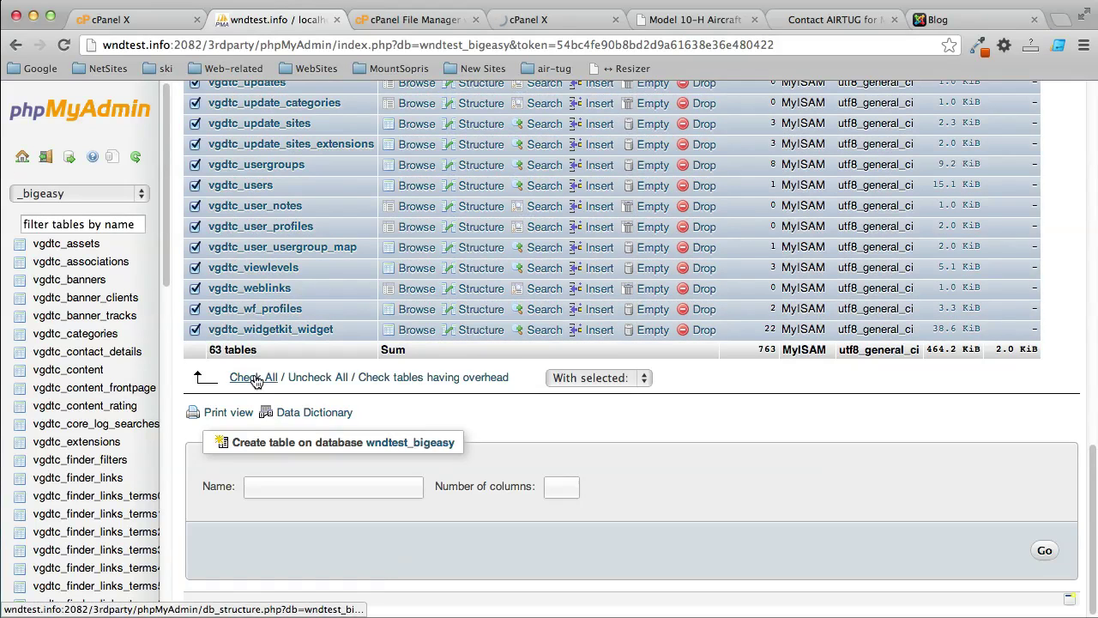
click(595, 380)
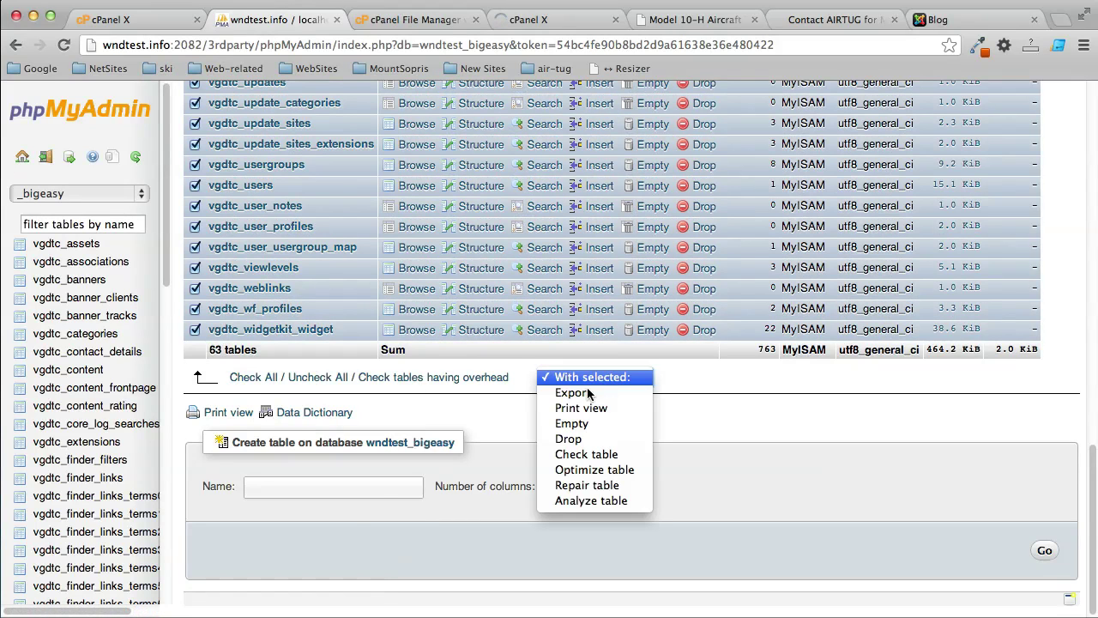
click(581, 440)
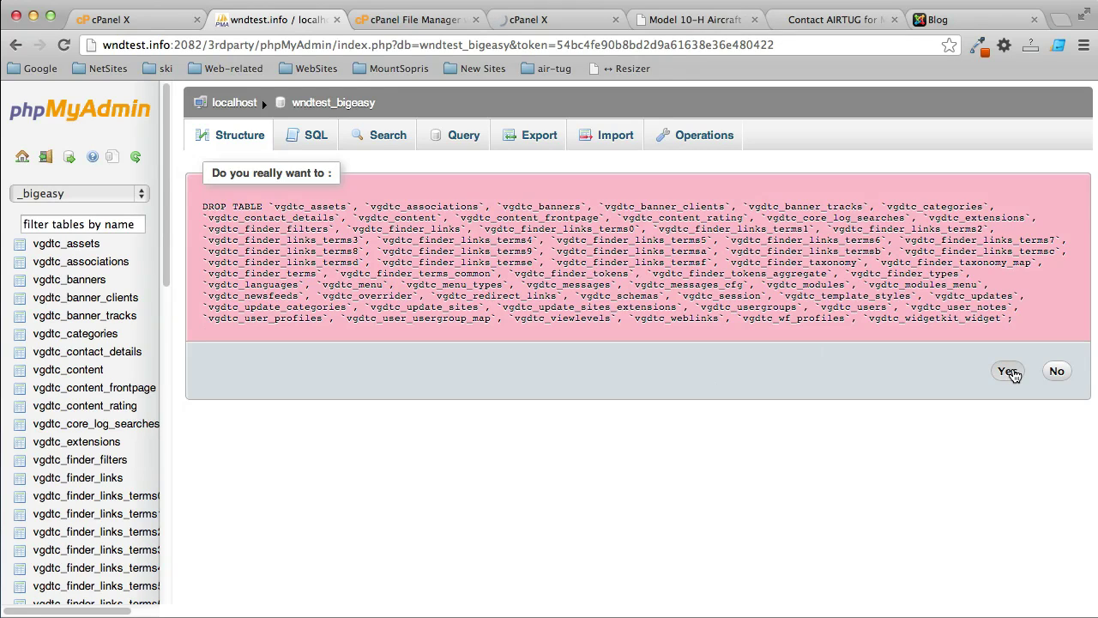
click(1011, 372)
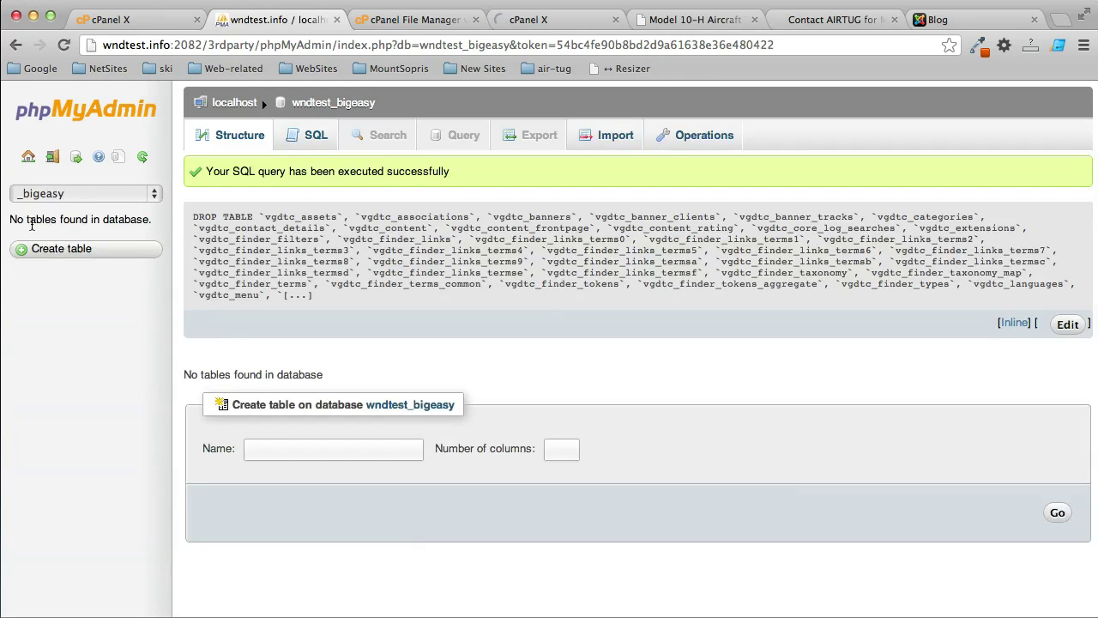
- Select wndtest_j16.sql.zip on the Import page and start the import with Go
click(610, 136)
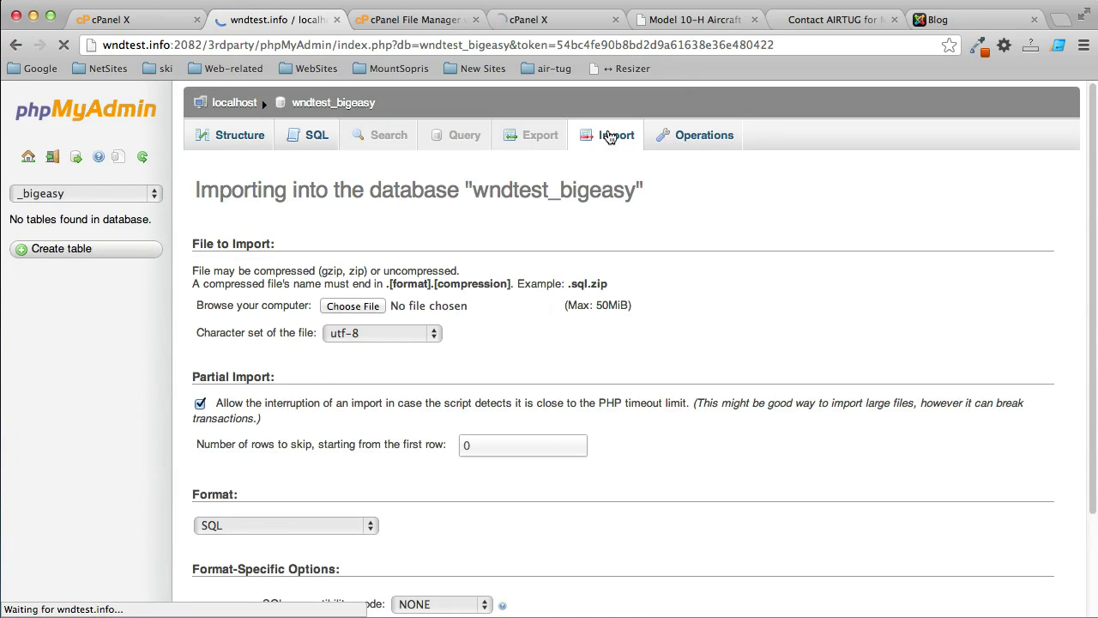
click(366, 307)
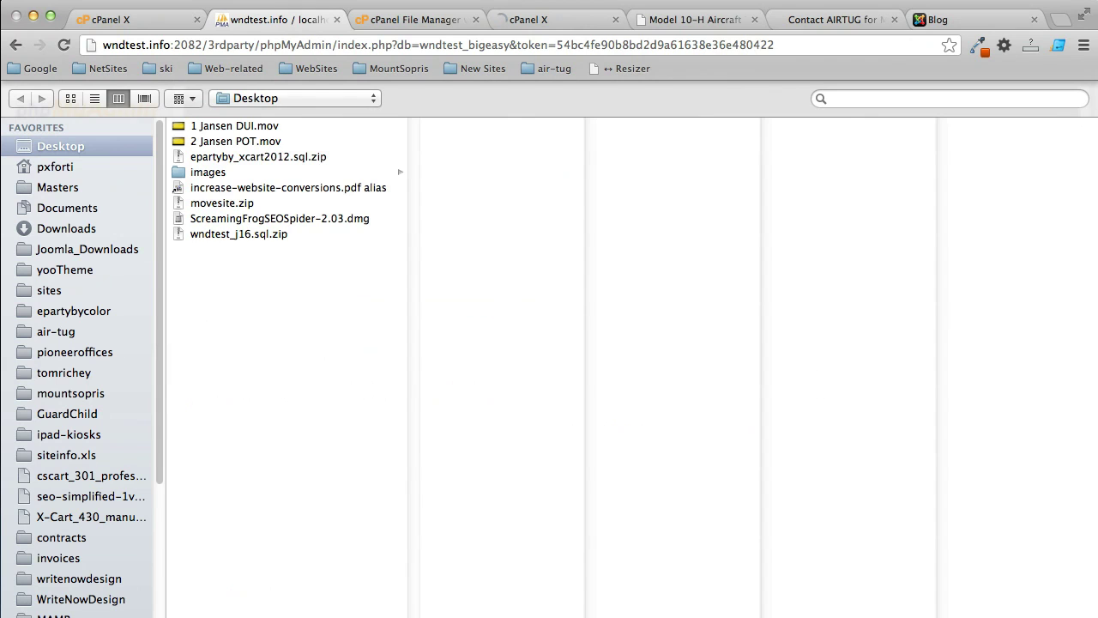
click(236, 233)
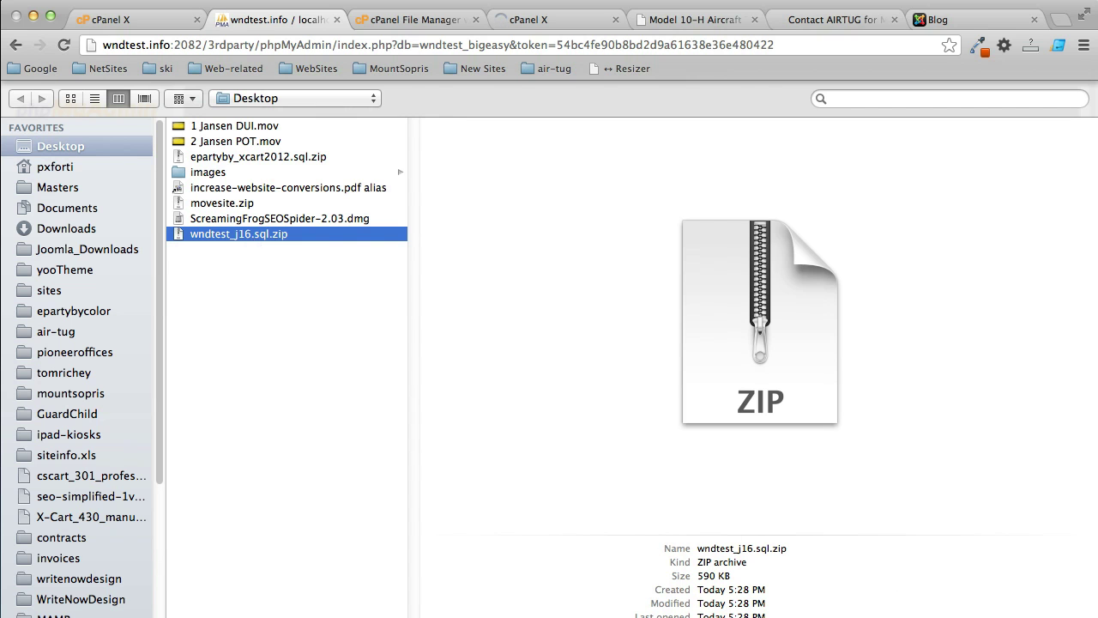
key(Return)
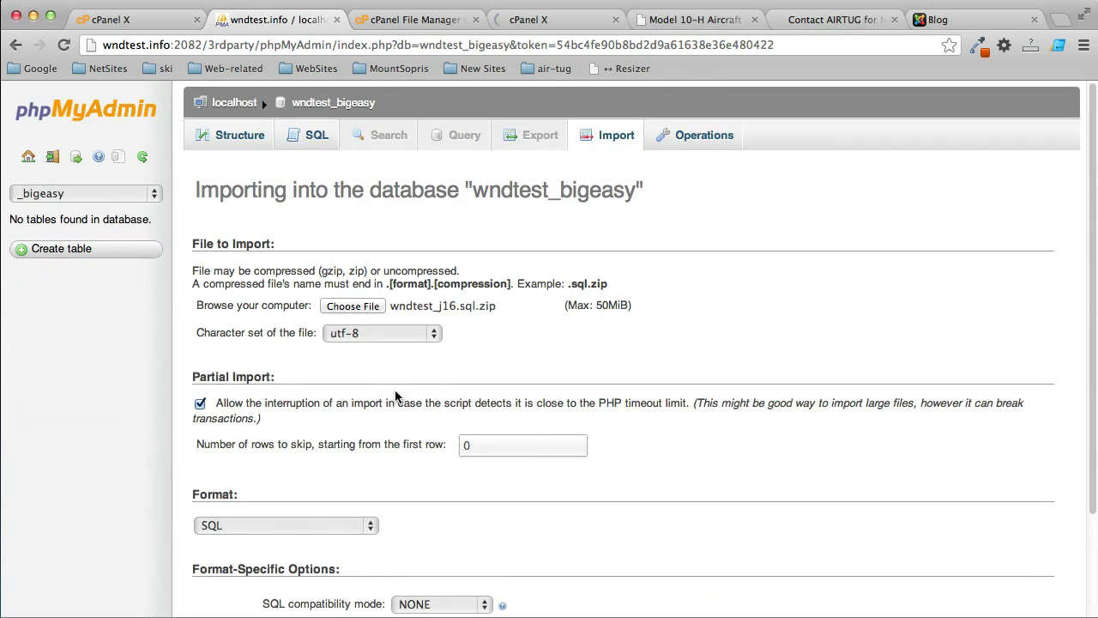
scroll(395, 393, down, 3)
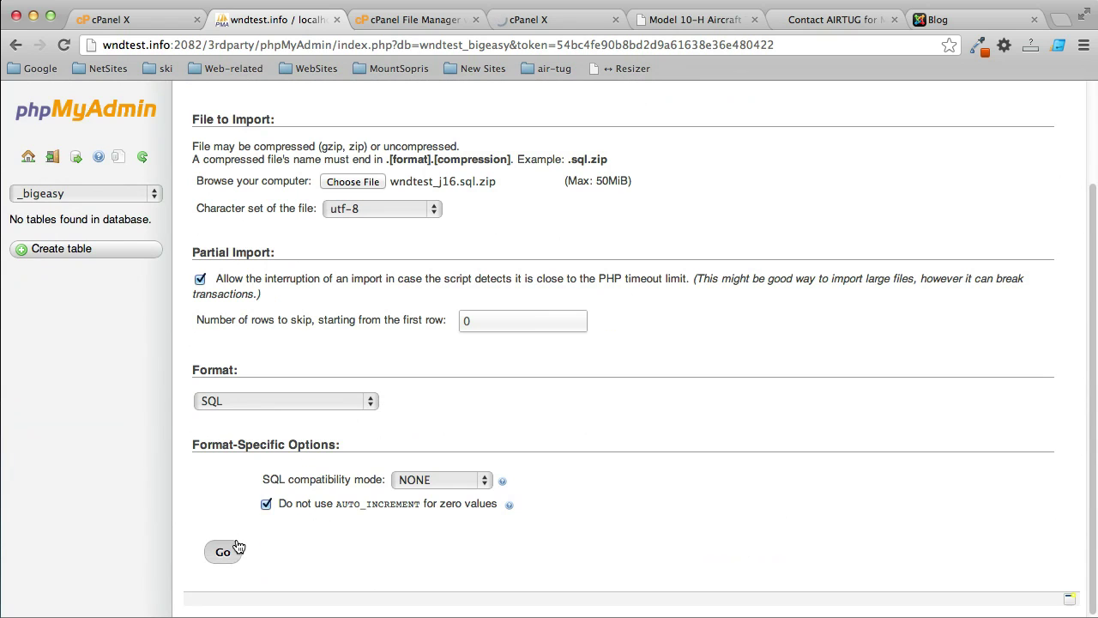
click(226, 551)
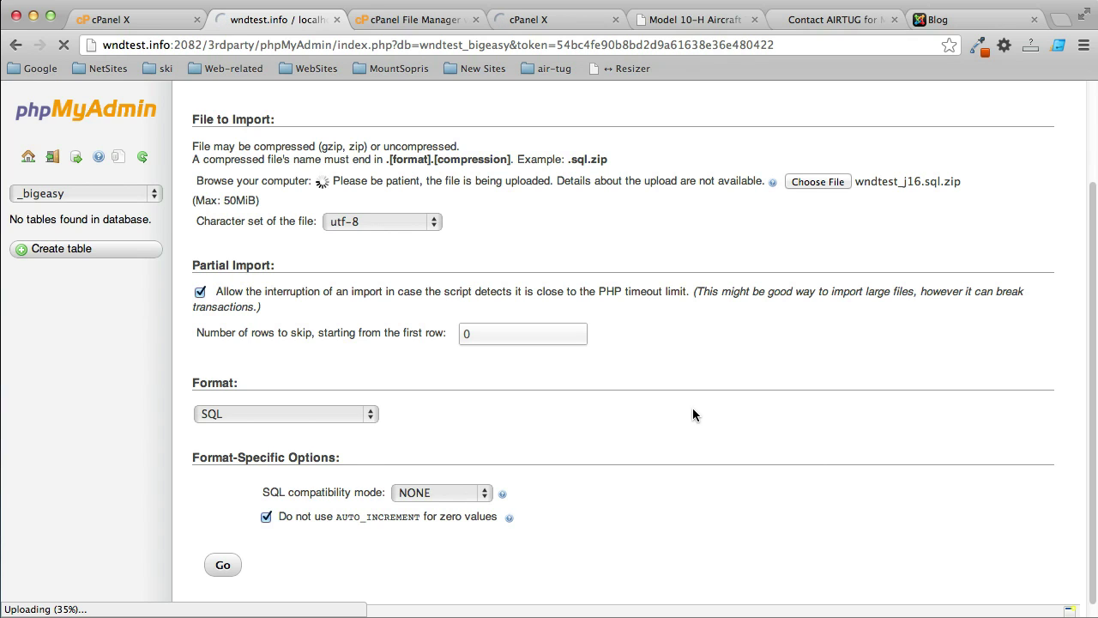
- Refresh the bigeasy folder in File Manager, then confirm the 522-query import succeeded
click(412, 15)
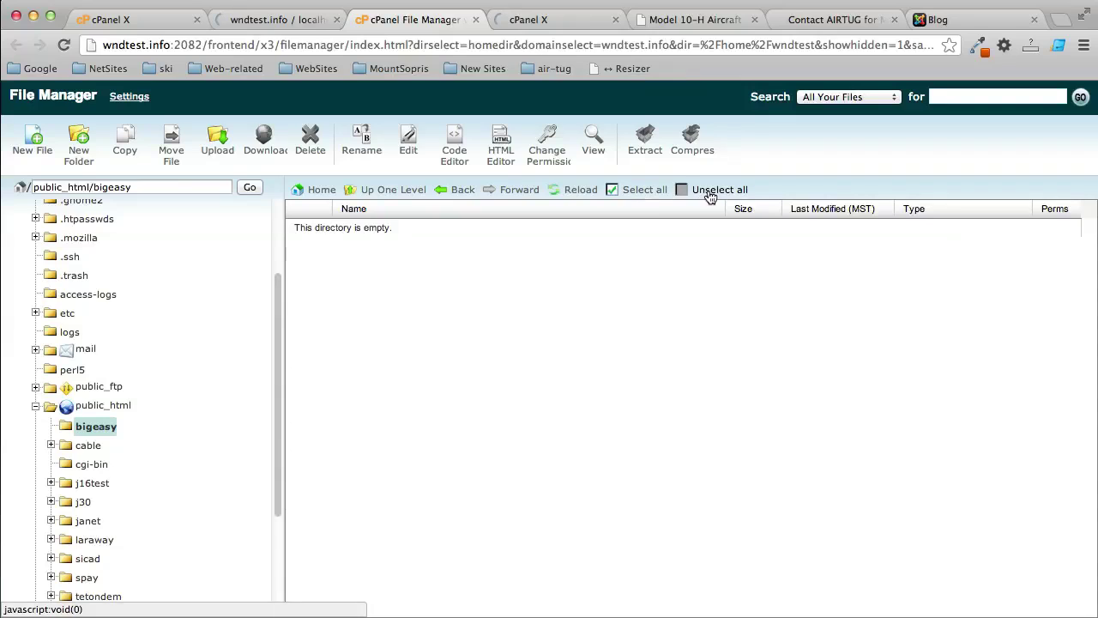
click(580, 189)
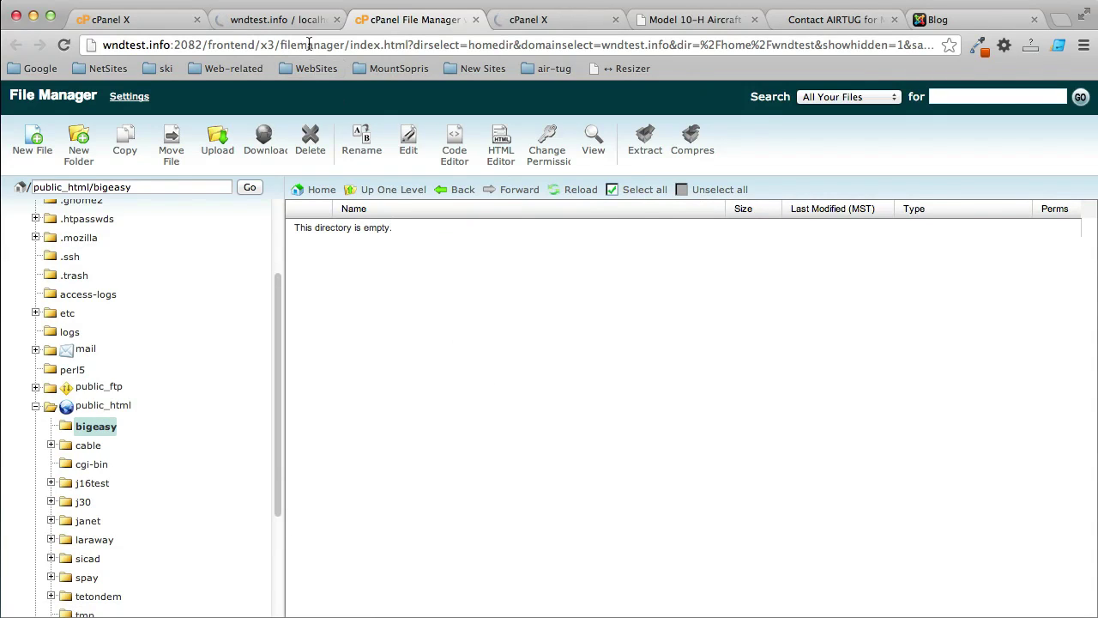
click(90, 425)
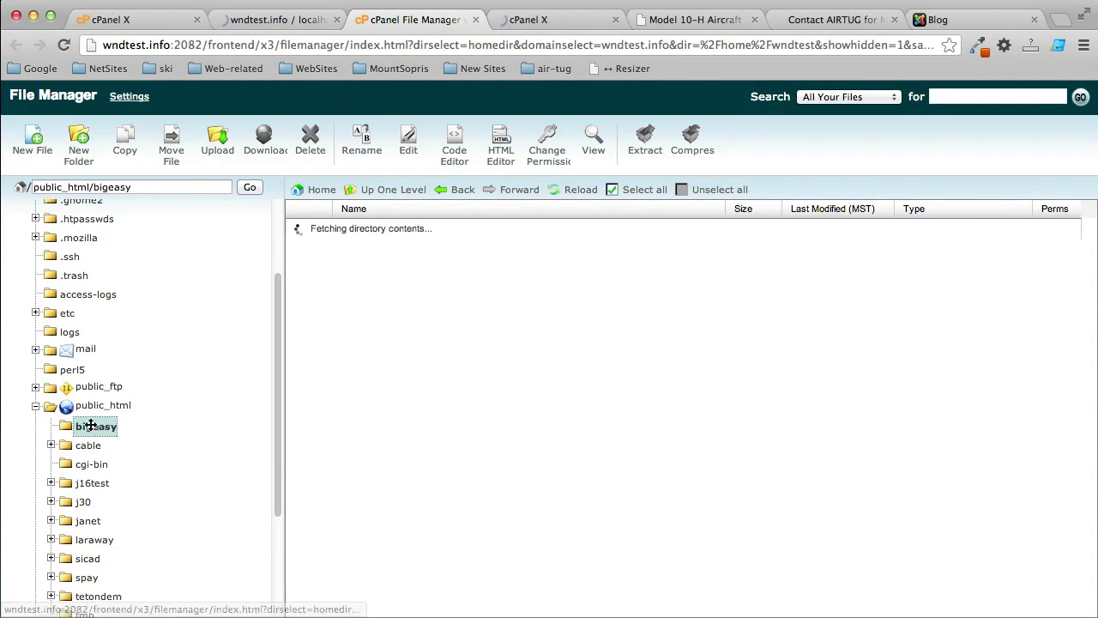
click(286, 20)
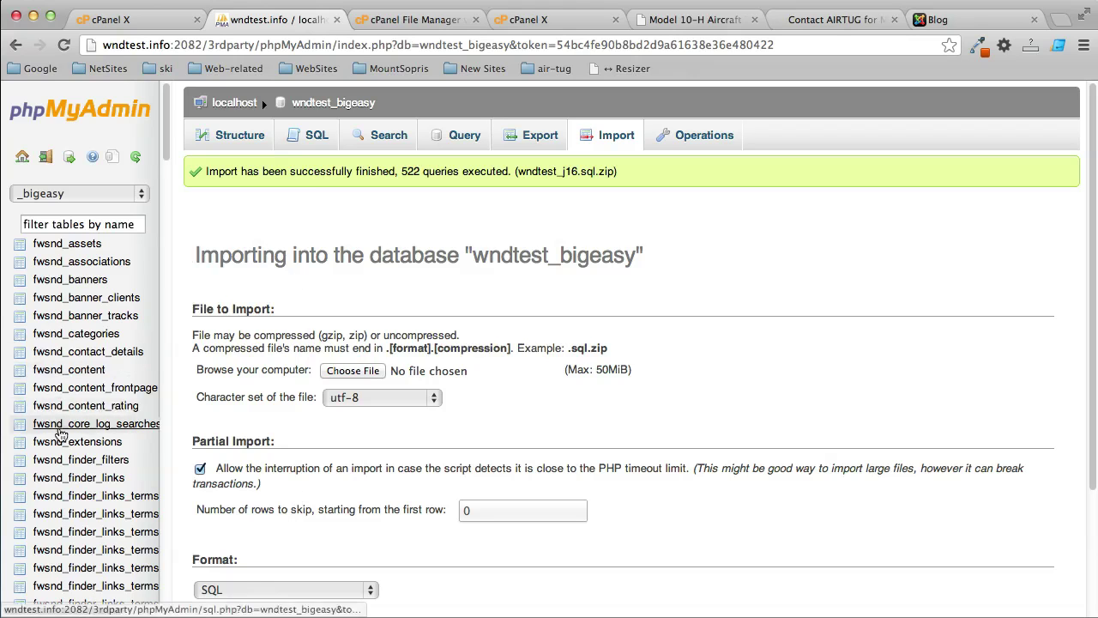
scroll(60, 432, down, 5)
scroll(60, 432, down, 8)
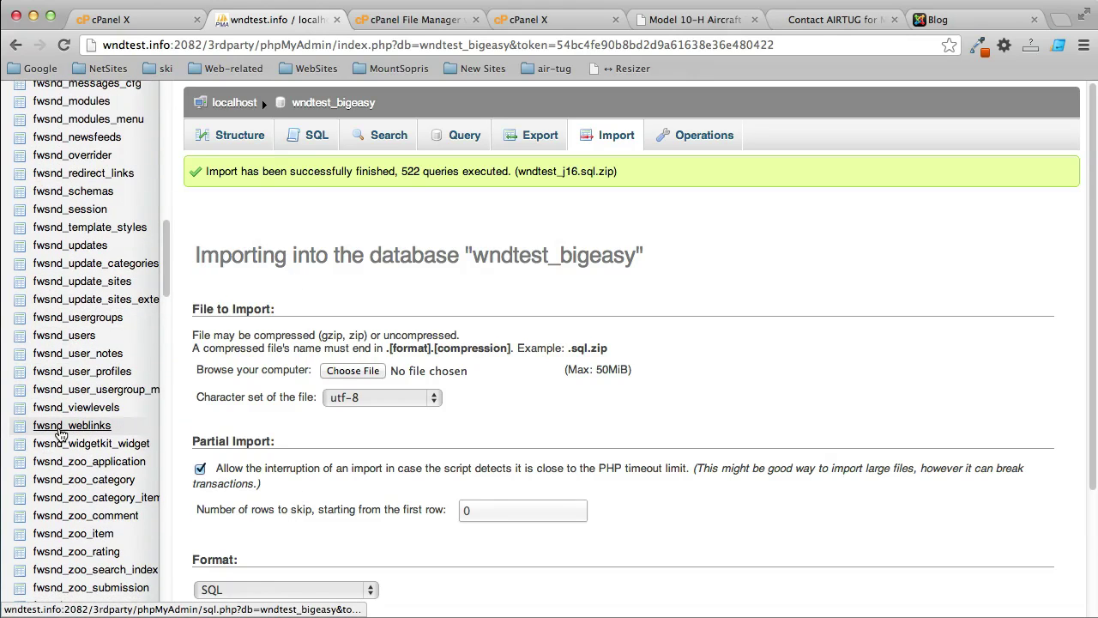
- Reload the bigeasy folder in File Manager and select the uploaded movesite.zip (12.44 MB)
click(407, 20)
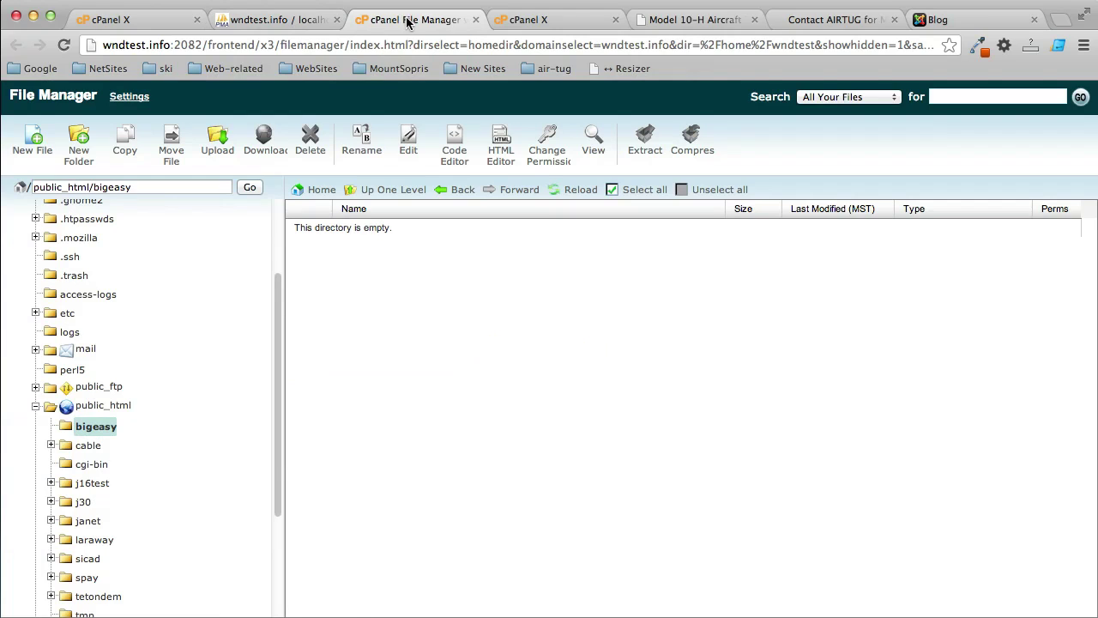
click(575, 192)
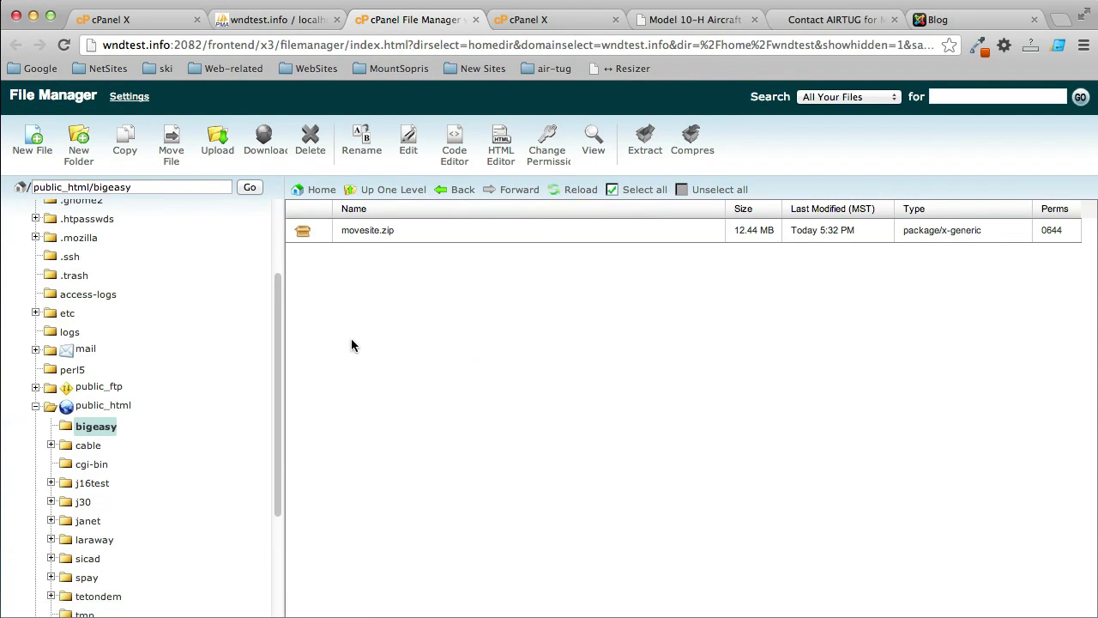
click(307, 235)
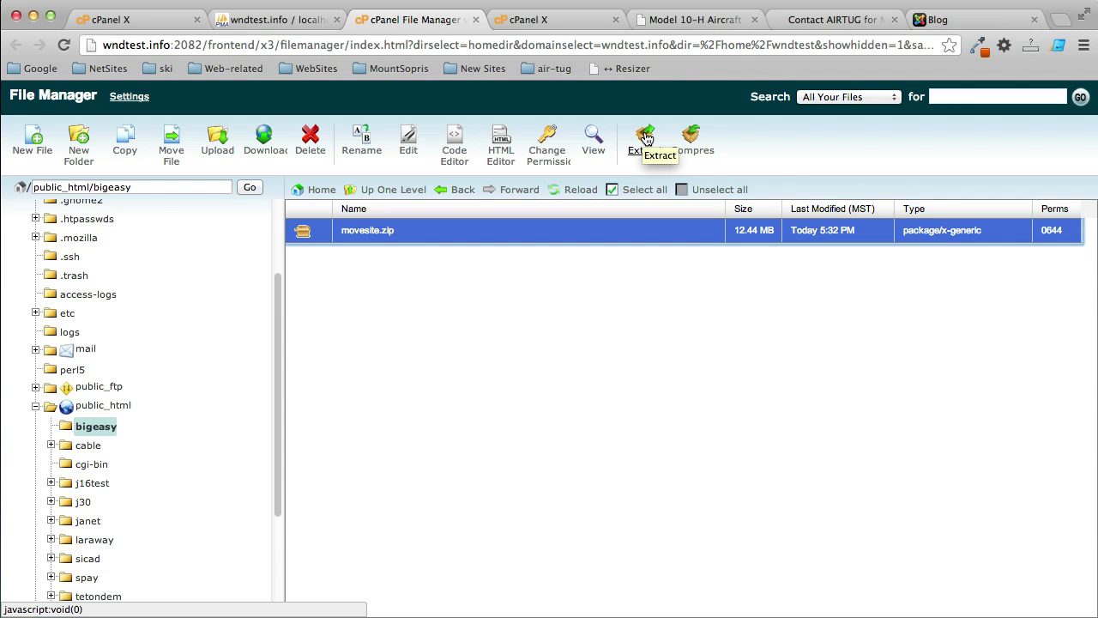
- Extract movesite.zip into /public_html/bigeasy
click(646, 139)
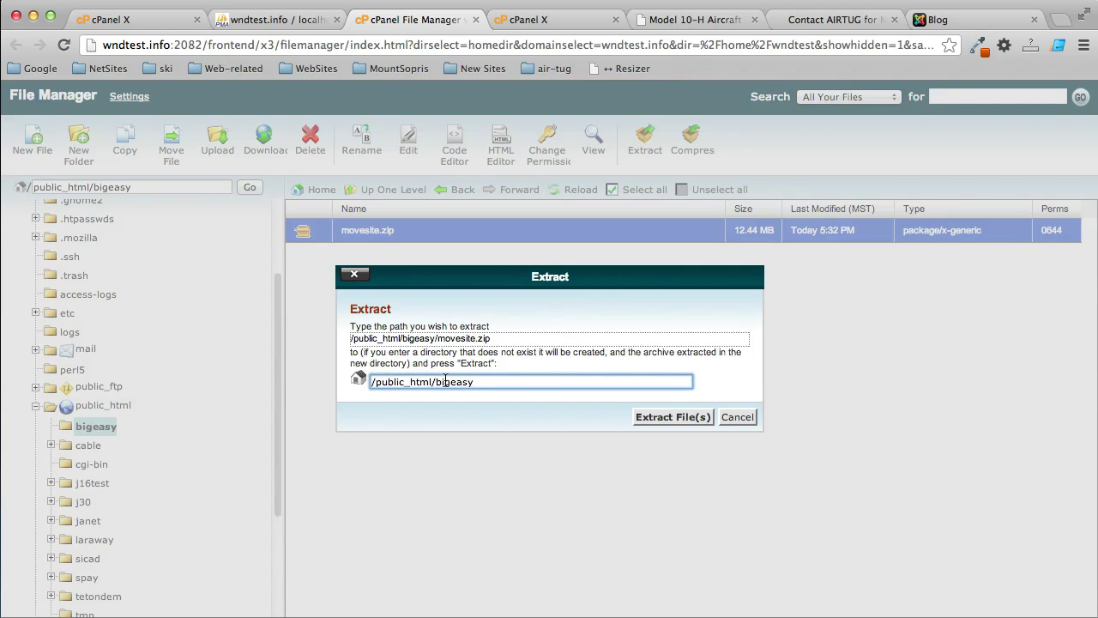
click(673, 417)
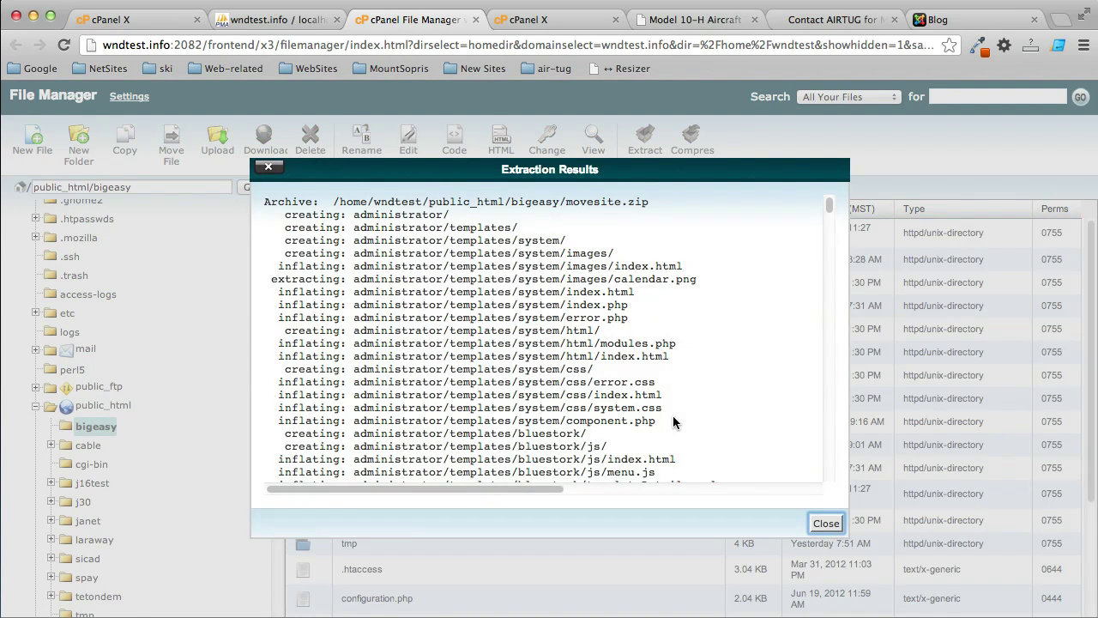
- Close the extraction results and select configuration.php among the extracted bigeasy files
scroll(490, 355, down, 10)
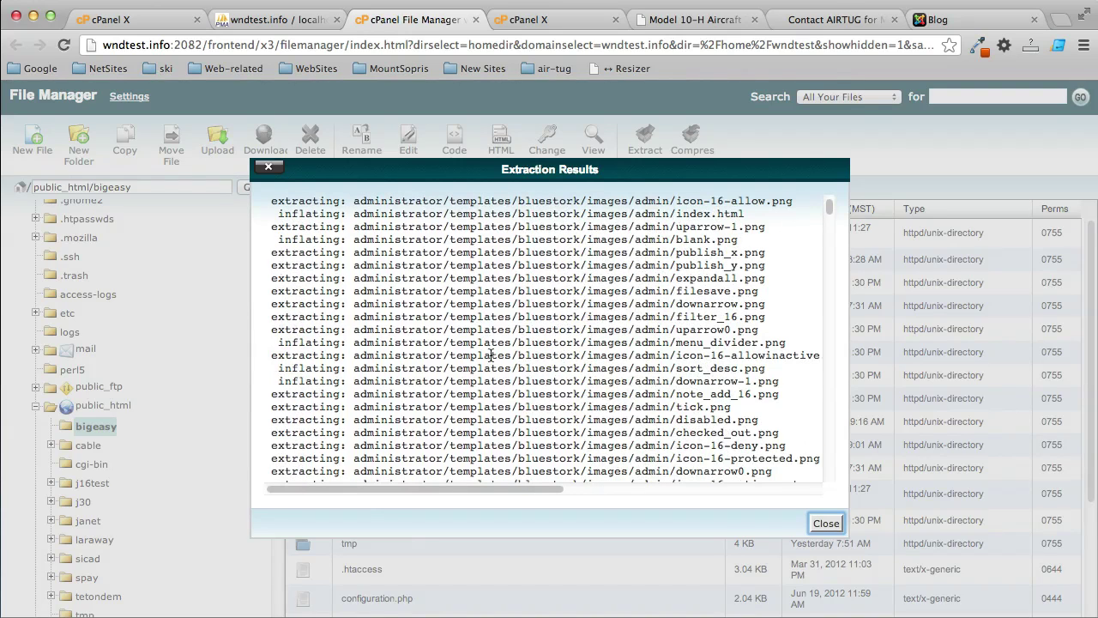
click(825, 524)
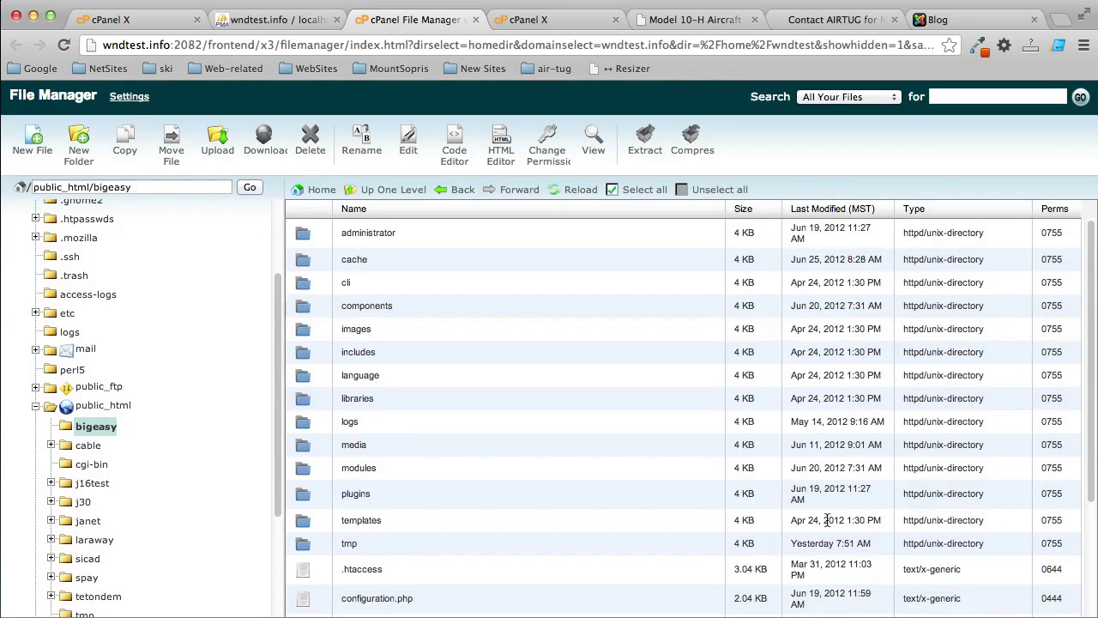
scroll(405, 414, down, 5)
scroll(404, 414, up, 3)
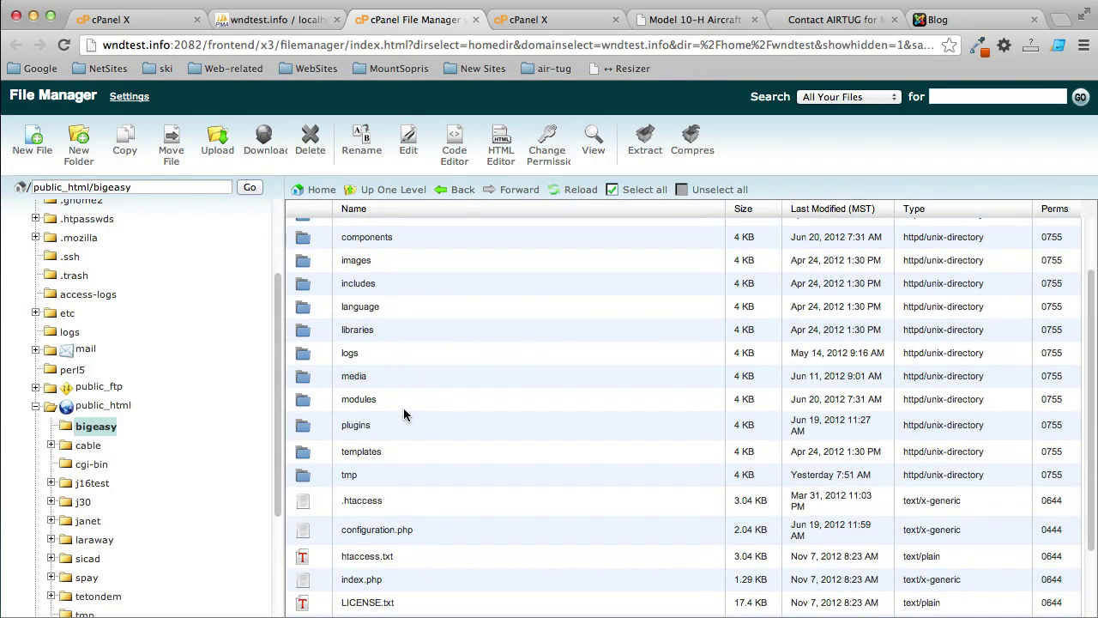
scroll(404, 414, up, 2)
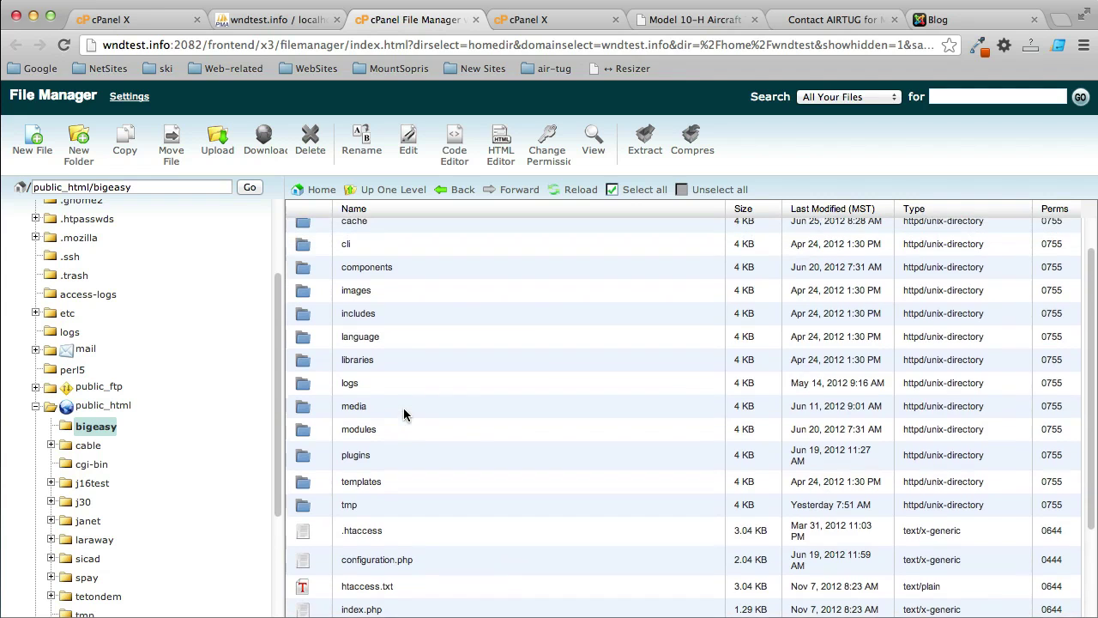
click(288, 24)
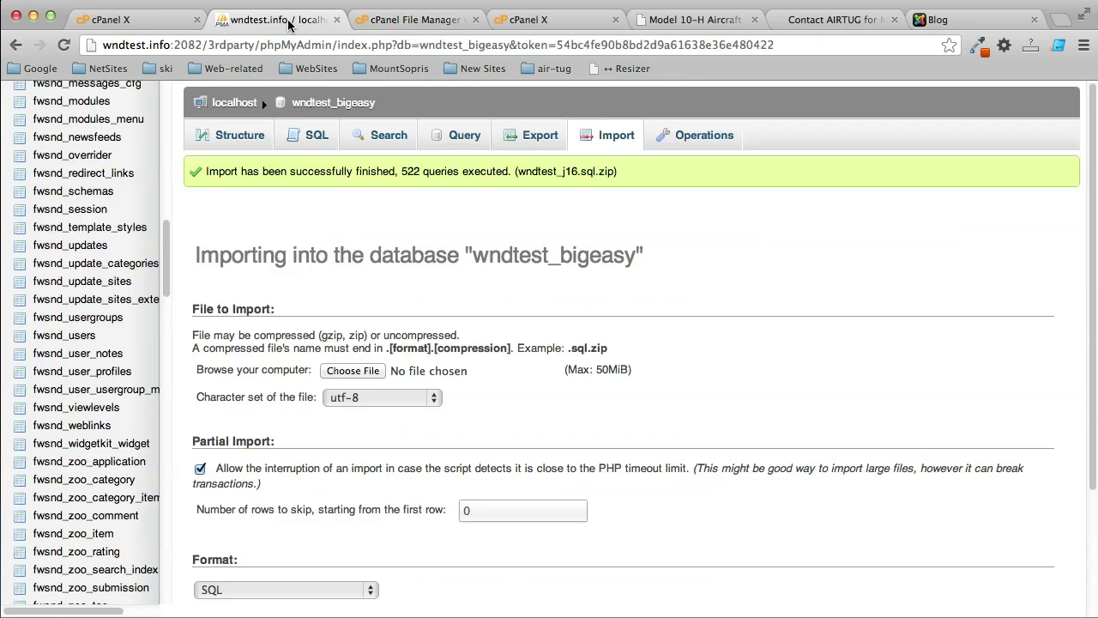
click(442, 22)
scroll(463, 454, down, 5)
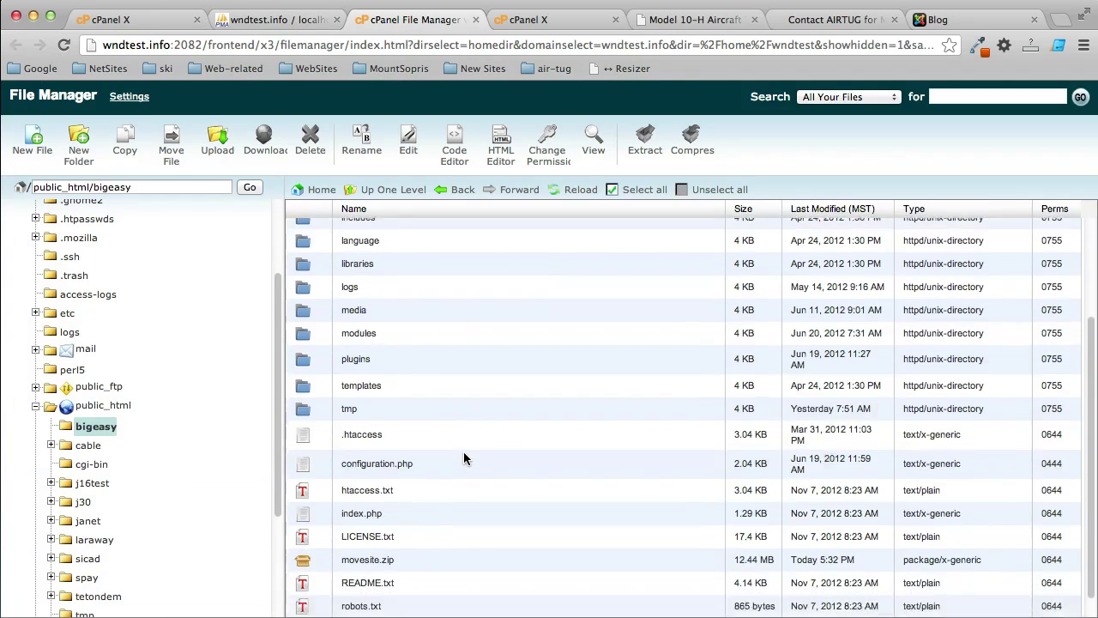
scroll(463, 452, up, 4)
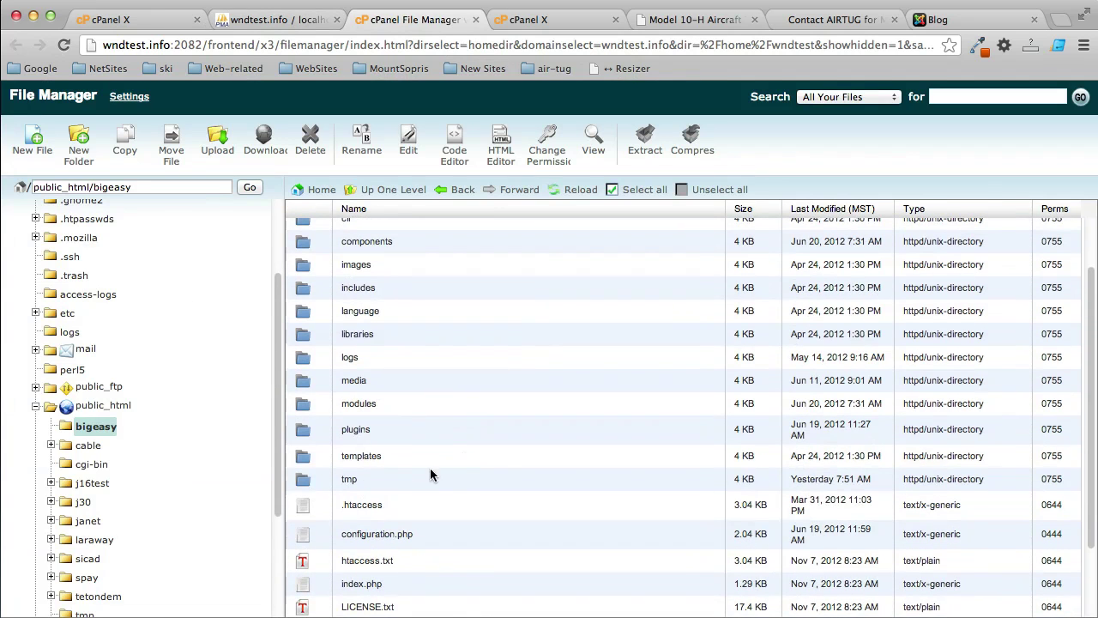
click(305, 536)
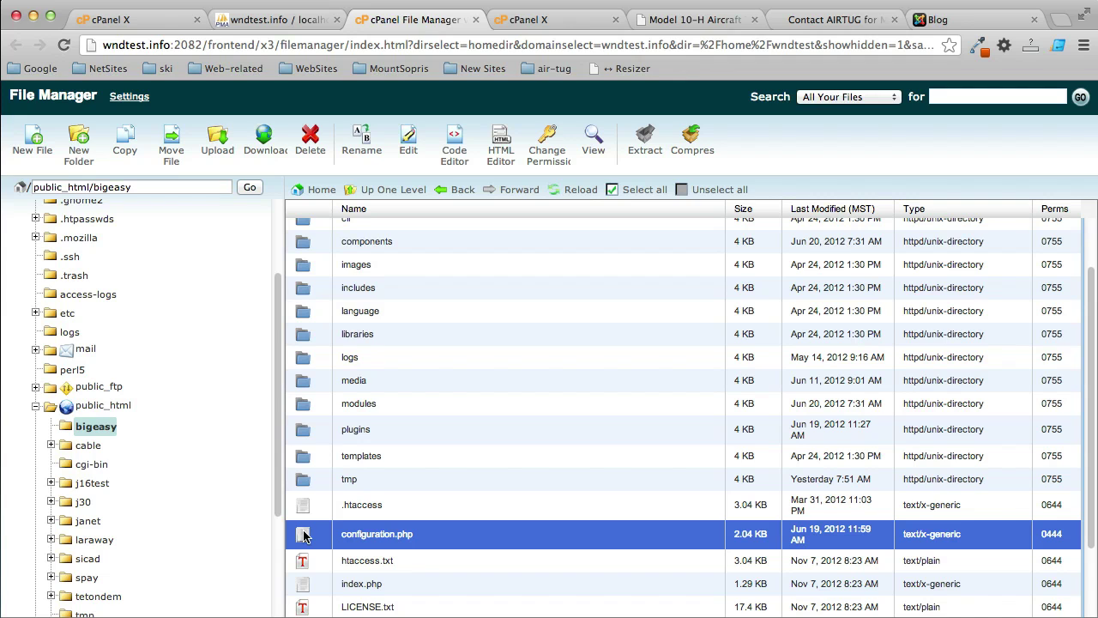
- Open configuration.php in the editor and change the database user to wnd-user
click(408, 140)
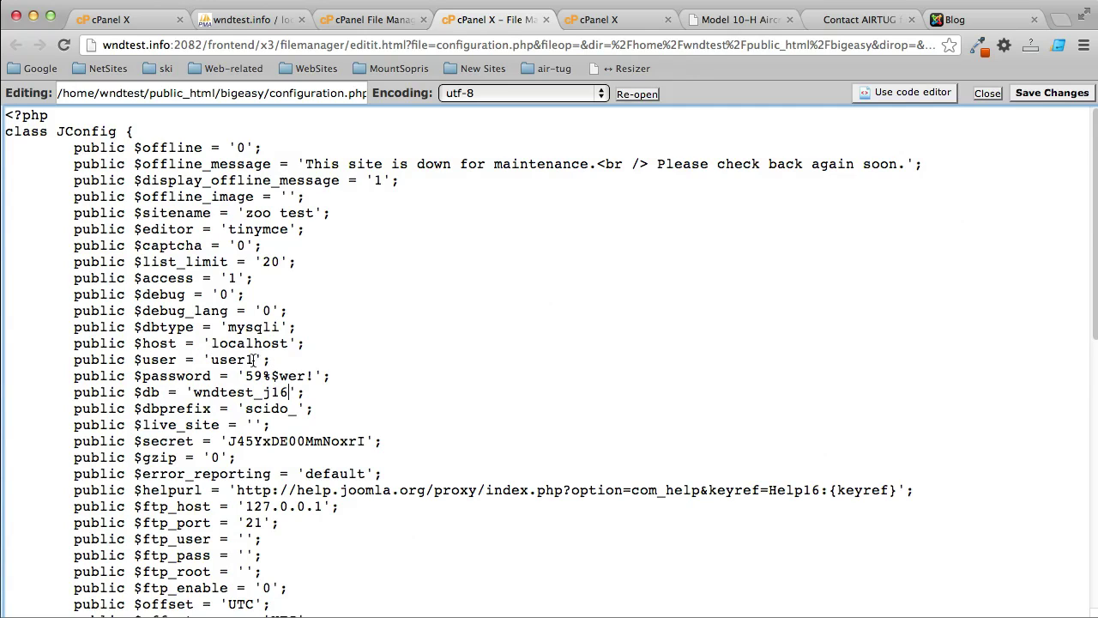
drag(254, 359, 214, 361)
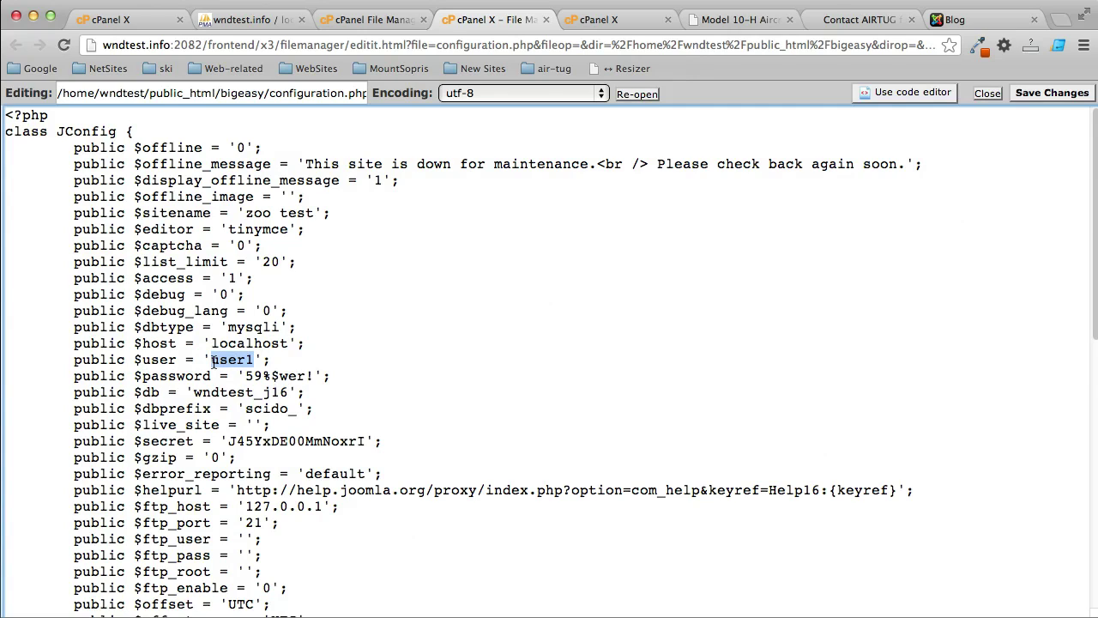
text(wnd-user)
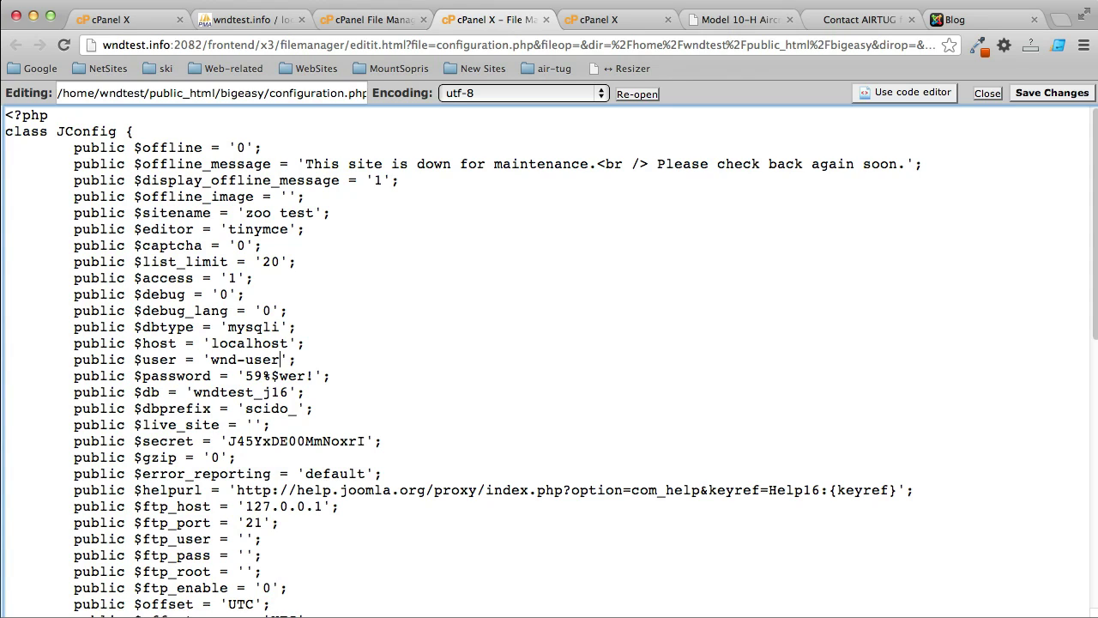
- Replace the database password with the new one and remove 'test' from the database name
click(315, 375)
key(BackSpace)
key(BackSpace)
key(BackSpace)
key(BackSpace)
key(BackSpace)
key(BackSpace)
key(BackSpace)
key(BackSpace)
click(253, 392)
key(BackSpace)
key(BackSpace)
key(BackSpace)
key(BackSpace)
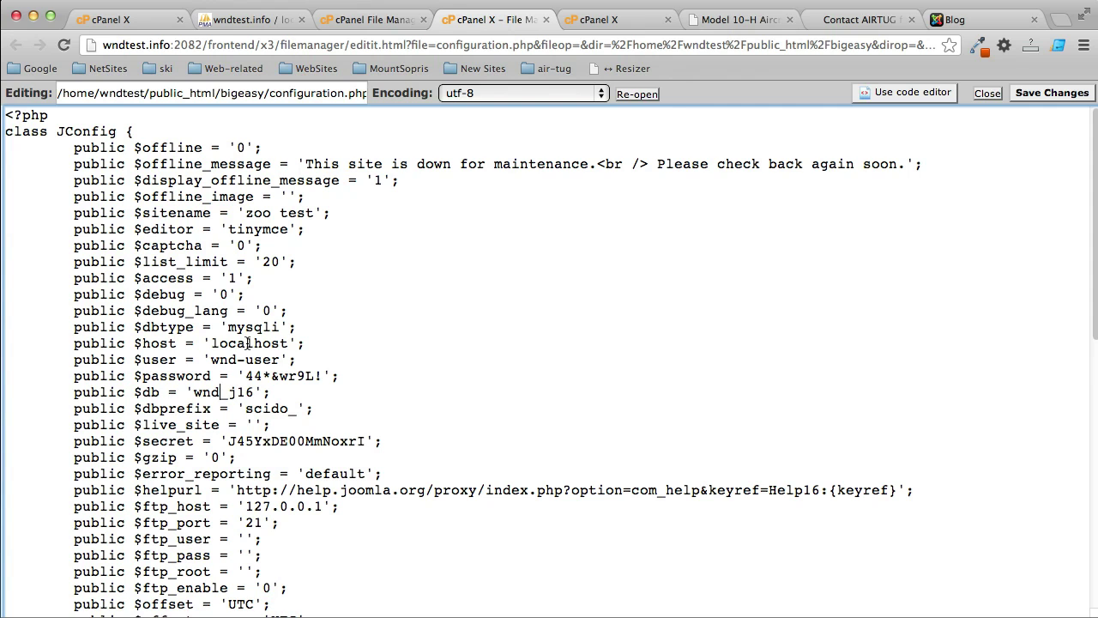
- Replace j16test with bigeasy in $log_path and begin removing j16test from $tmp_path
scroll(248, 343, down, 3)
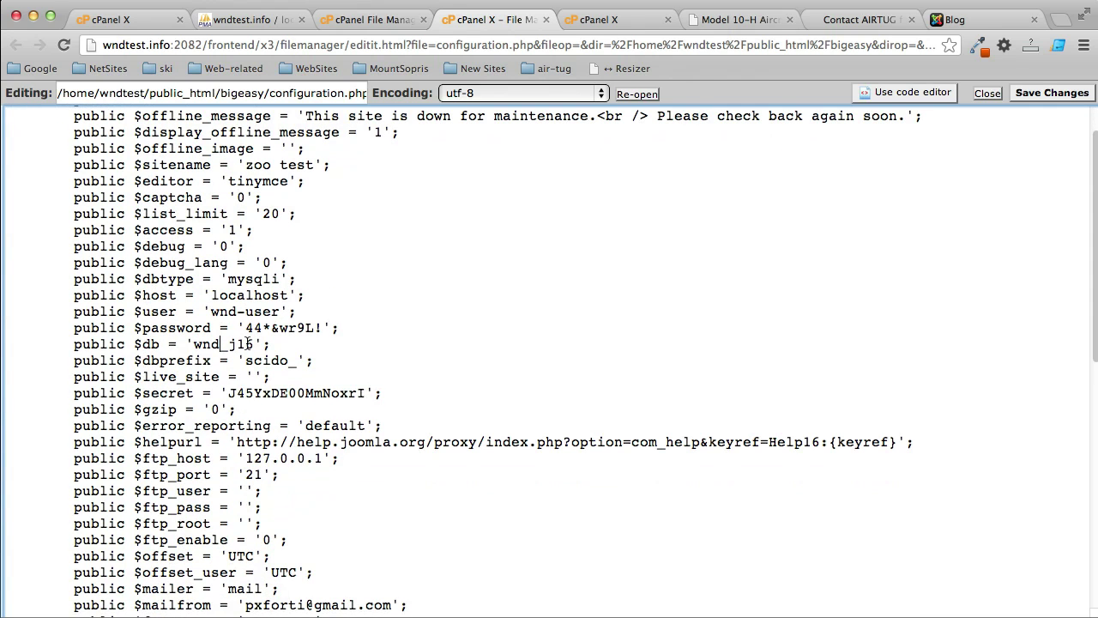
scroll(248, 343, up, 1)
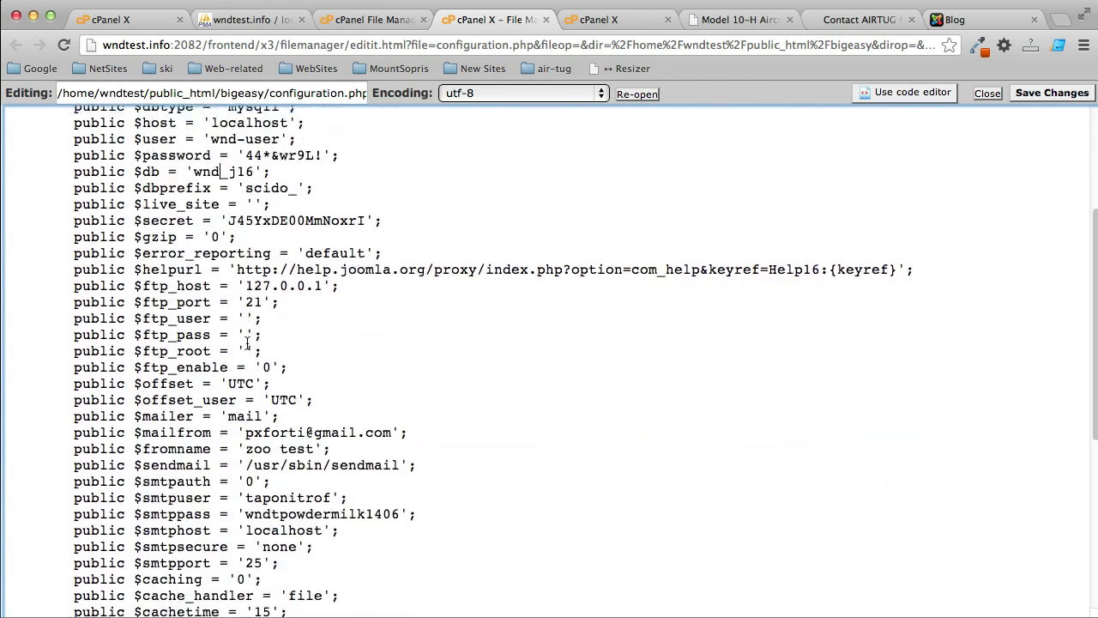
scroll(248, 344, down, 4)
scroll(248, 344, down, 5)
scroll(248, 344, down, 7)
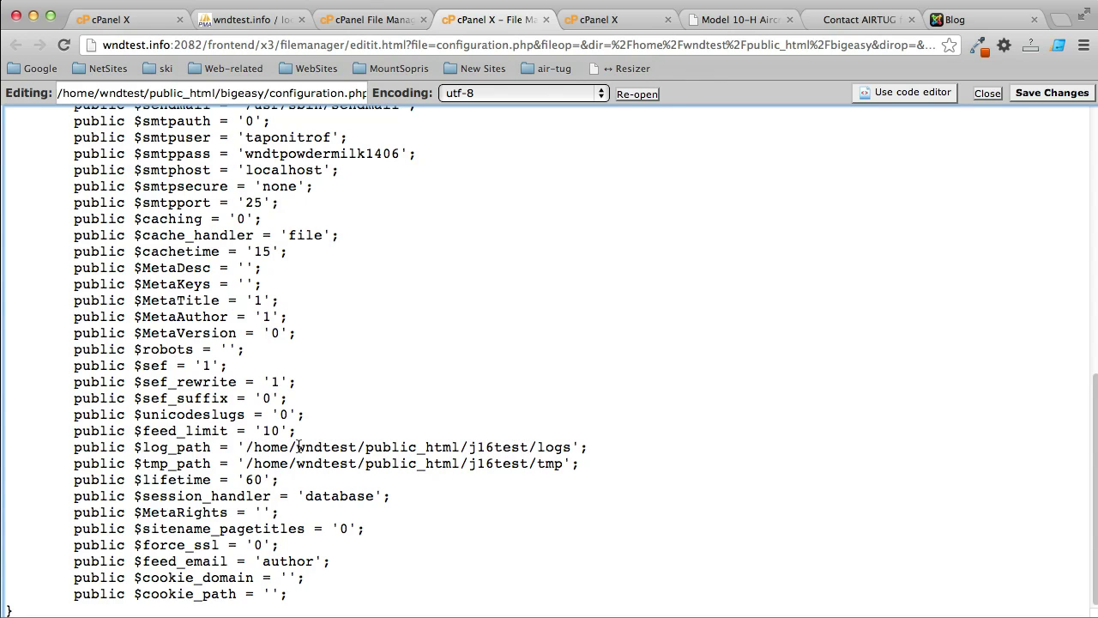
drag(297, 447, 433, 447)
drag(246, 447, 504, 448)
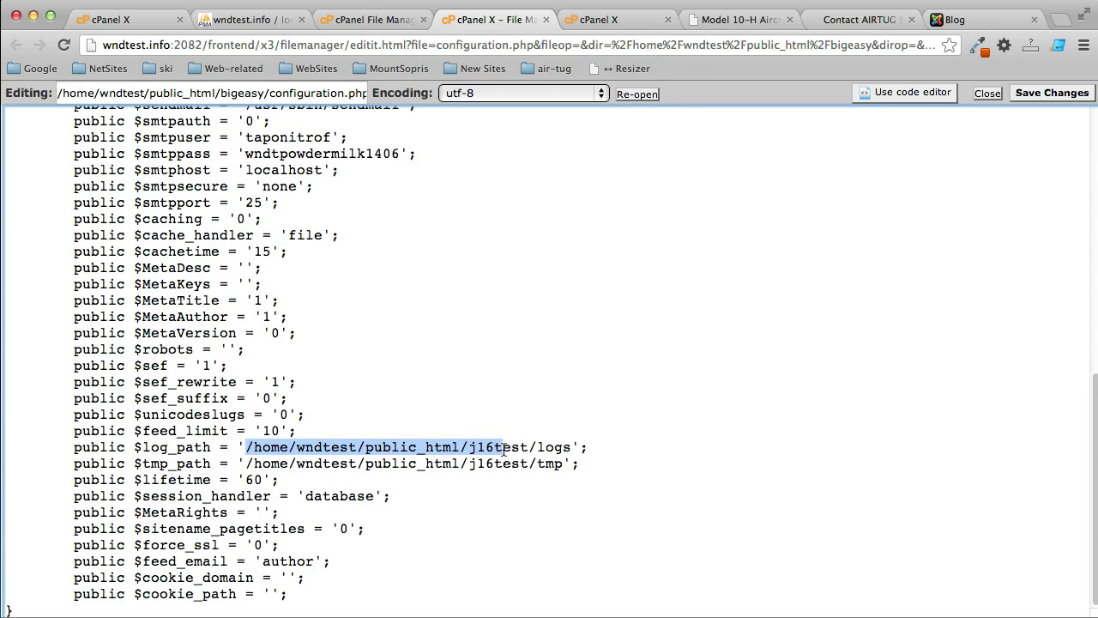
double_click(495, 447)
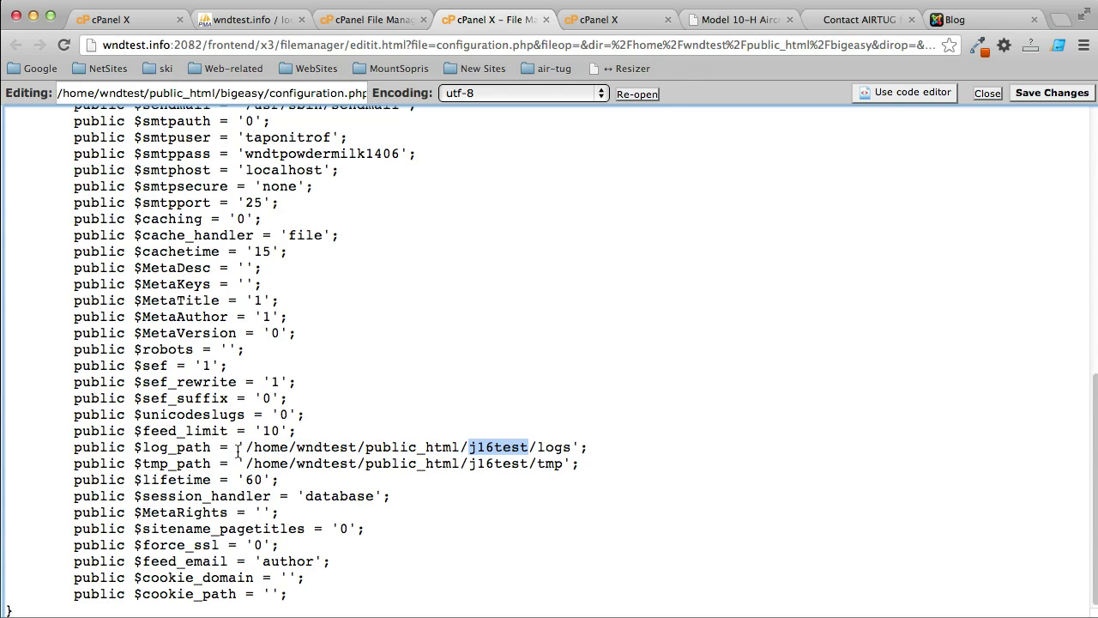
double_click(559, 448)
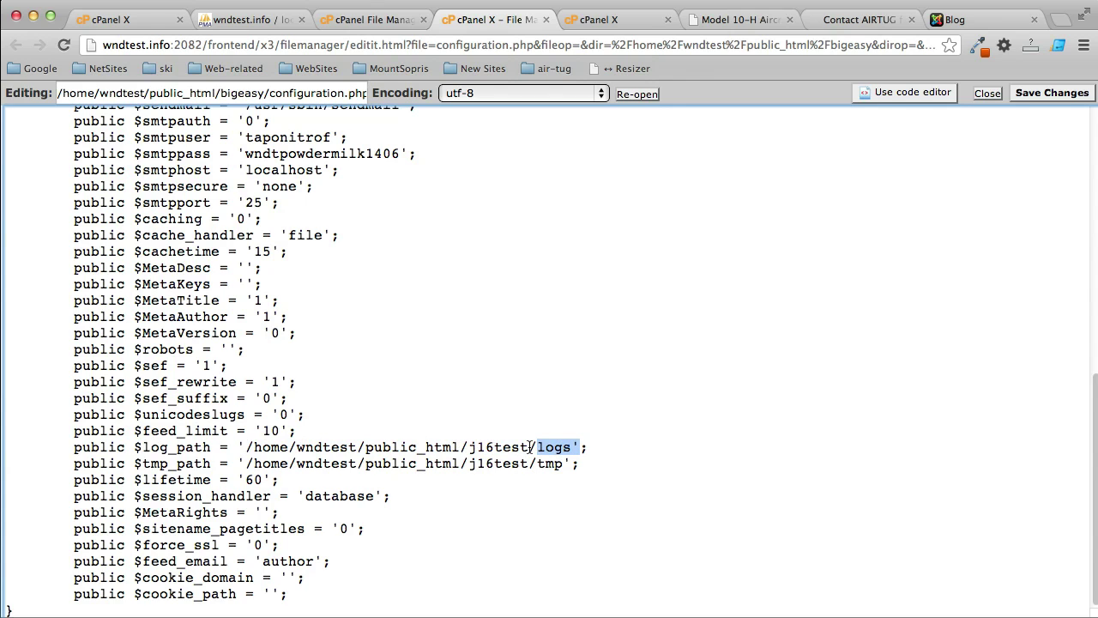
click(530, 447)
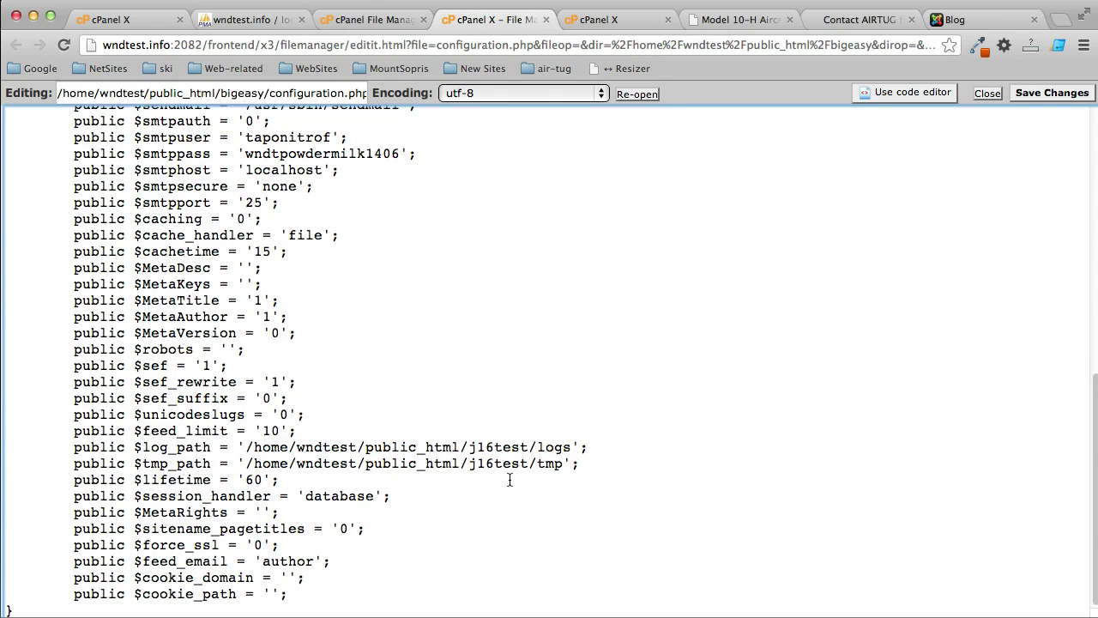
key(BackSpace)
key(BackSpace)
key(BackSpace)
key(BackSpace)
key(BackSpace)
key(BackSpace)
key(BackSpace)
text(bigea)
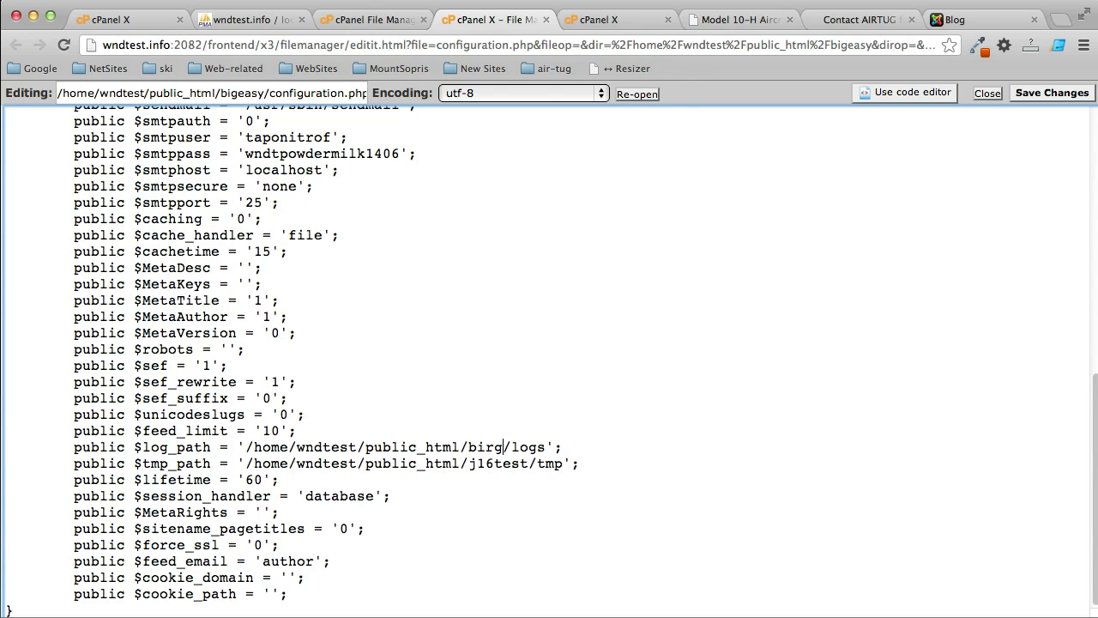
text(sy)
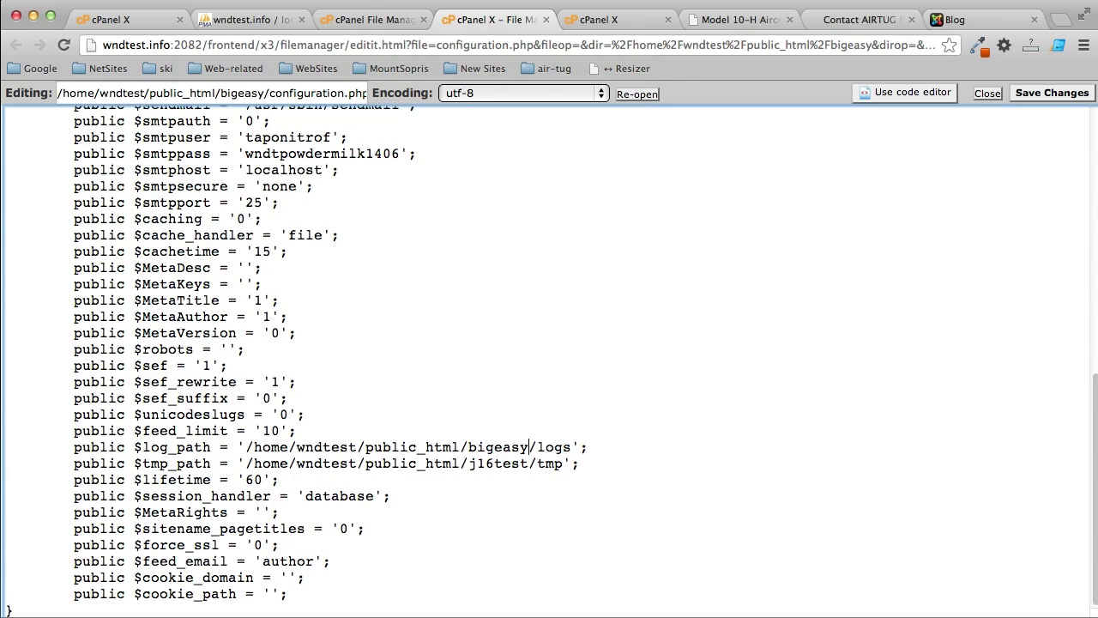
key(BackSpace)
key(BackSpace)
key(BackSpace)
key(BackSpace)
key(BackSpace)
key(BackSpace)
key(BackSpace)
text(bigeasy)
- After the save fails with Permission denied, give configuration.php owner write permission (0644)
click(1040, 92)
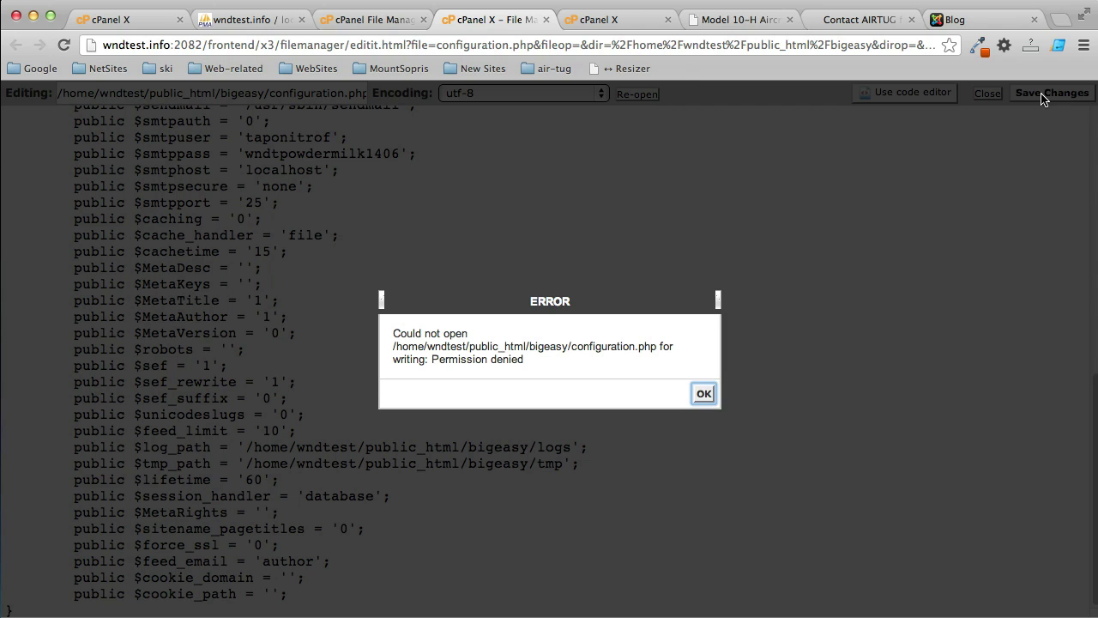
click(705, 394)
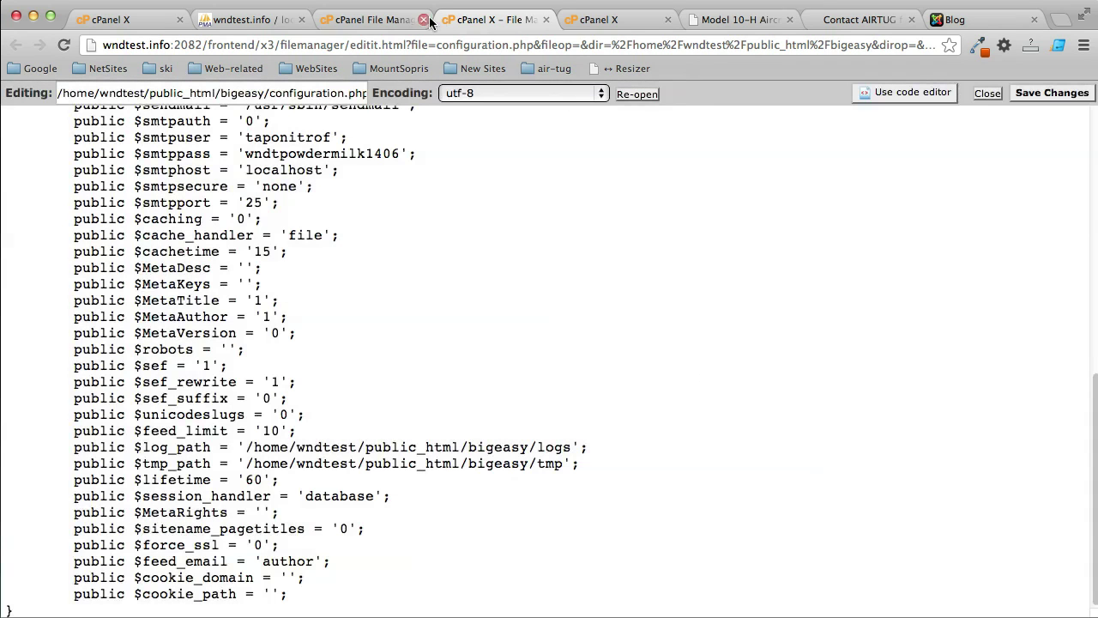
click(396, 23)
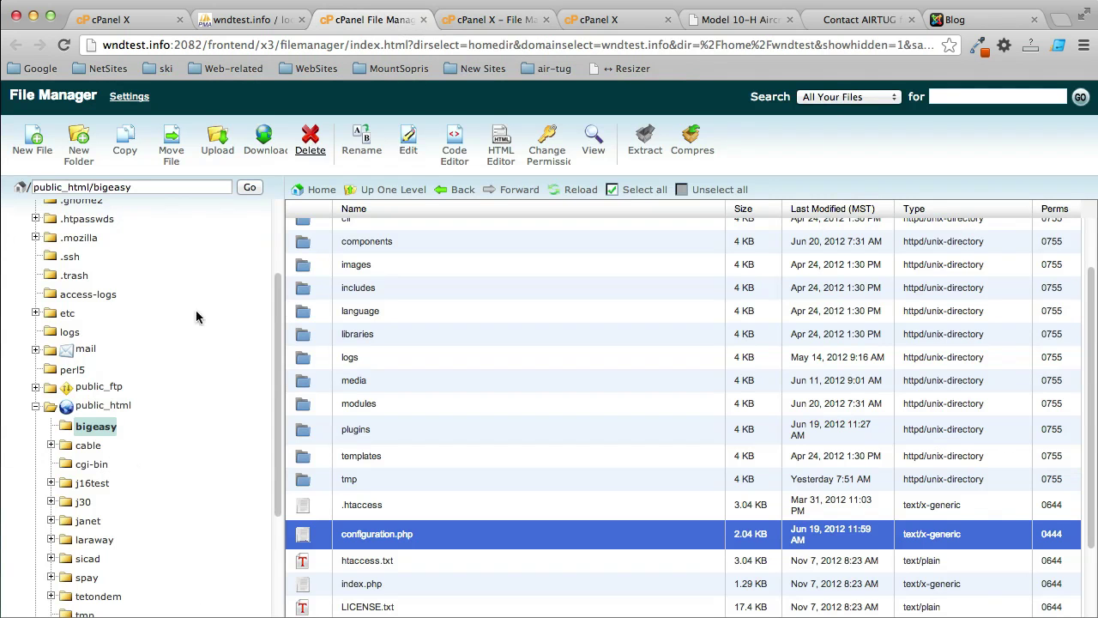
click(310, 539)
click(311, 539)
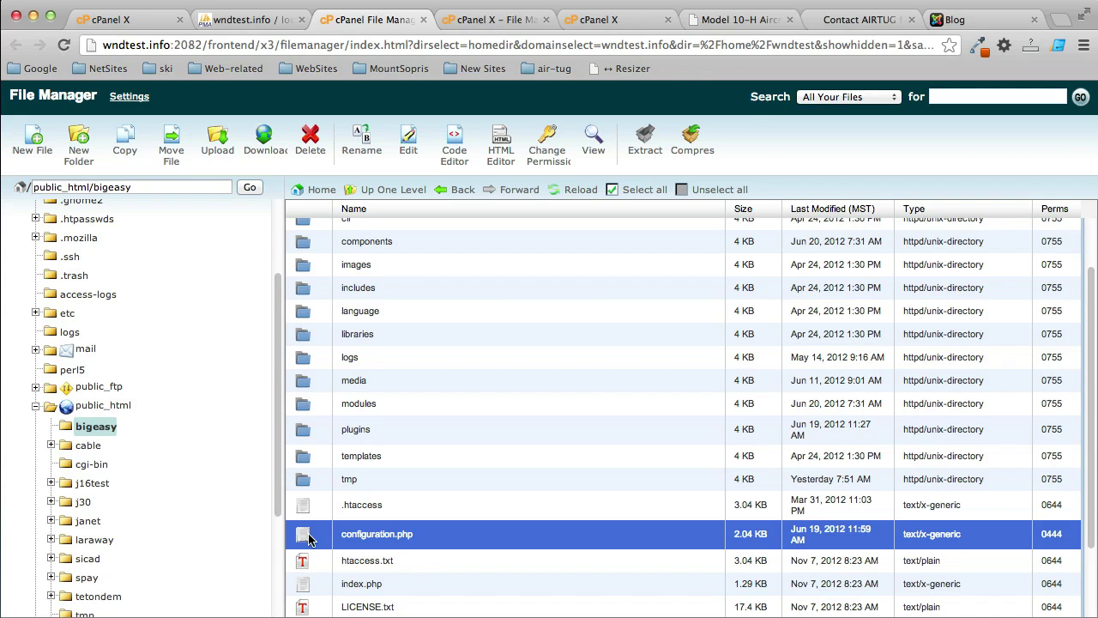
click(555, 156)
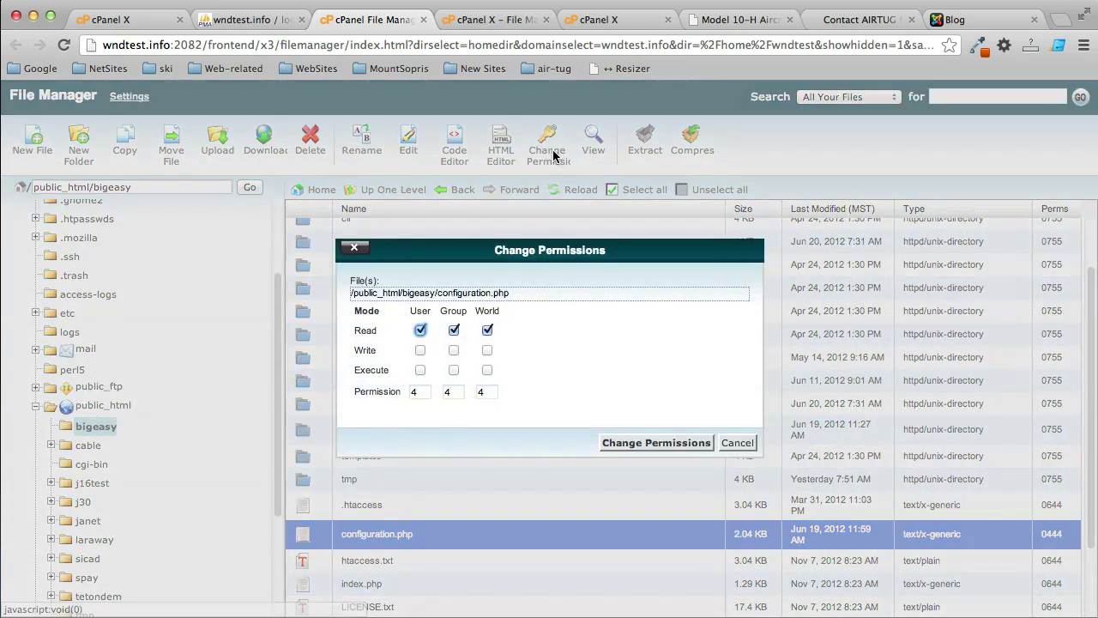
click(420, 351)
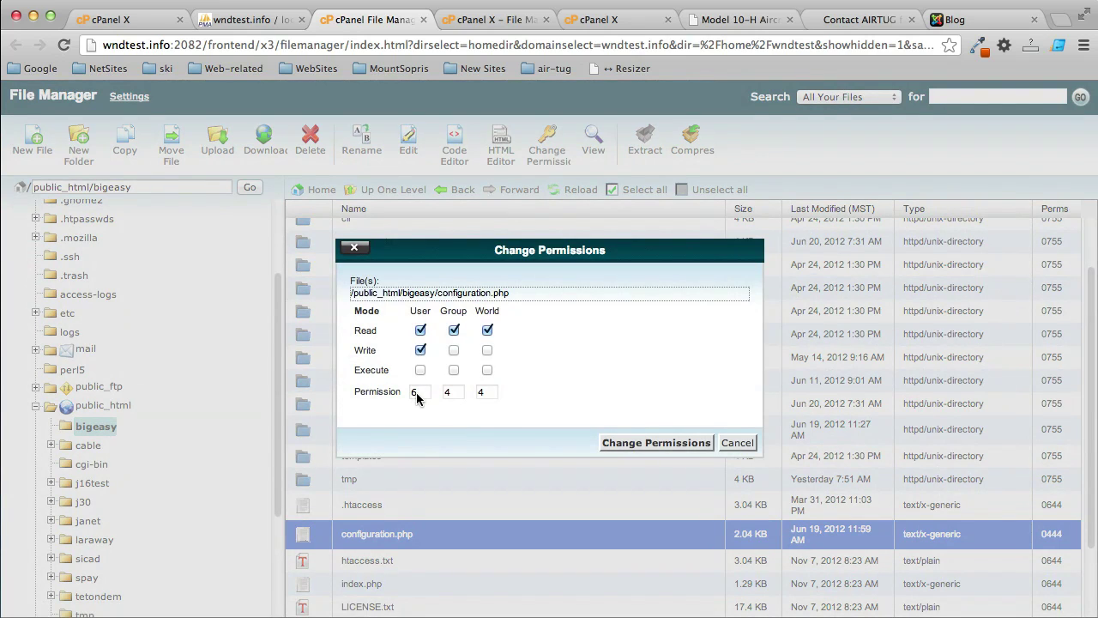
click(656, 444)
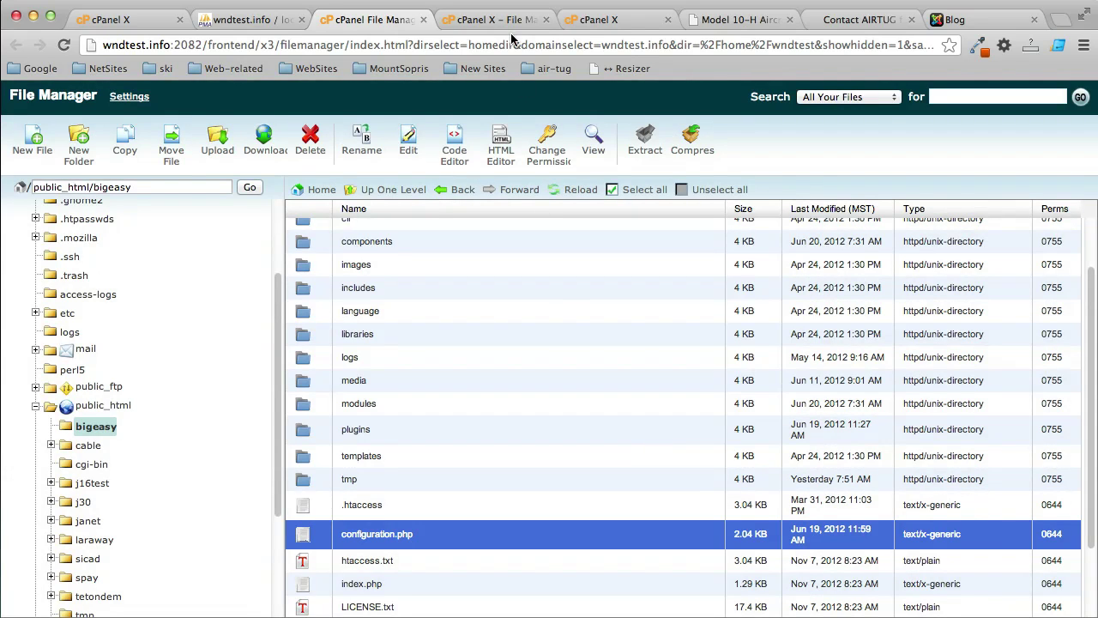
- Save the edited configuration.php again, this time successfully
click(599, 21)
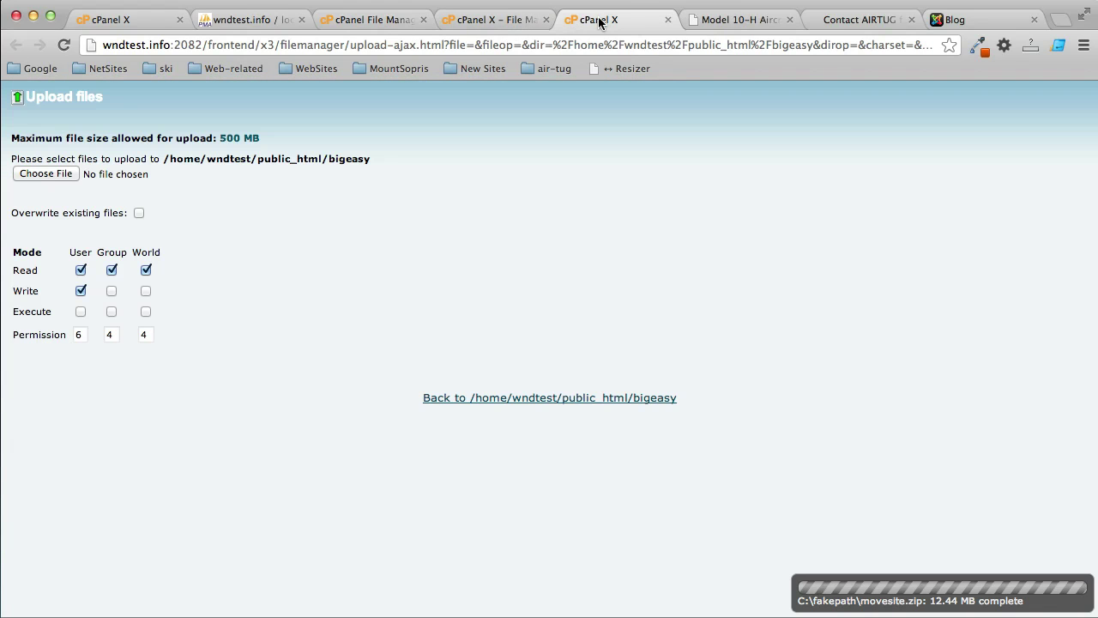
click(497, 19)
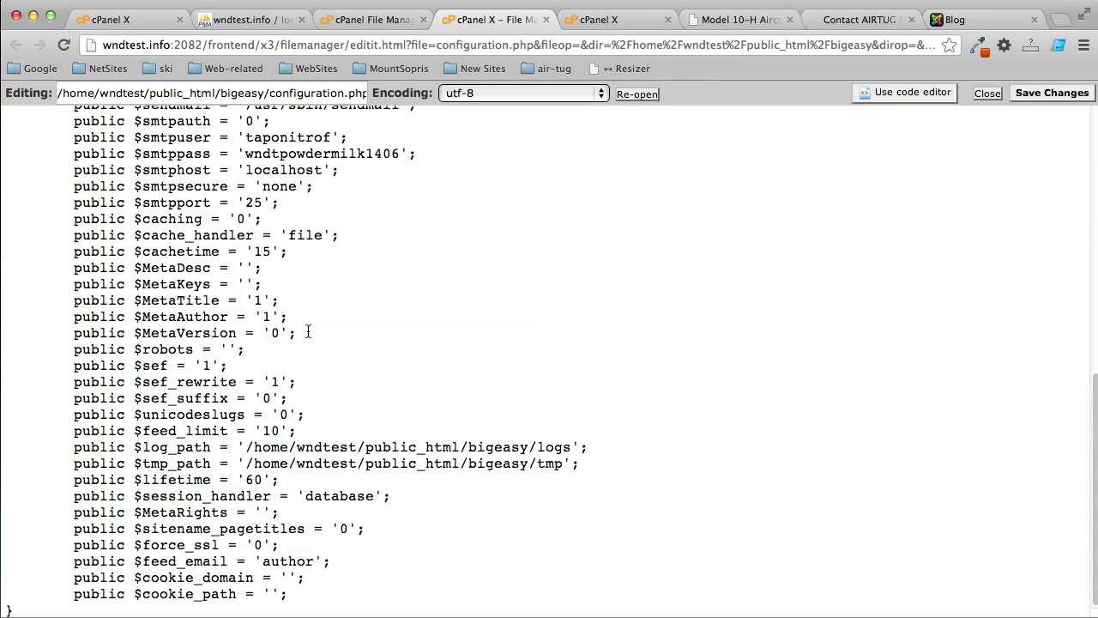
scroll(309, 331, up, 2)
click(1049, 93)
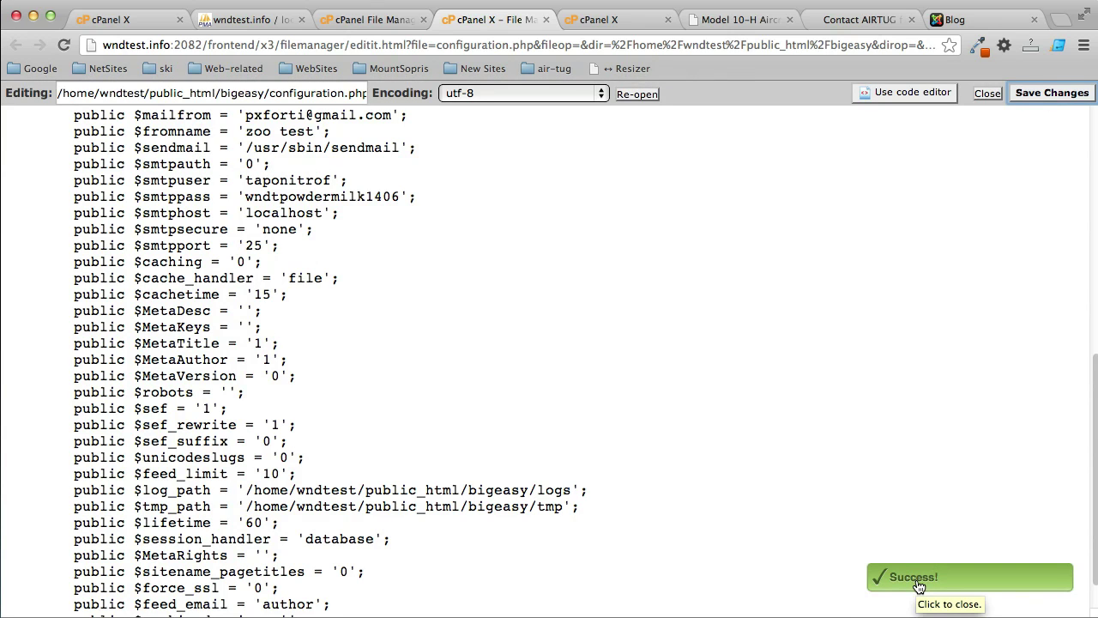
- Load bigeasy.wndtest.info in a new Chrome tab to show the migrated Blog home page
click(918, 586)
key(super+t)
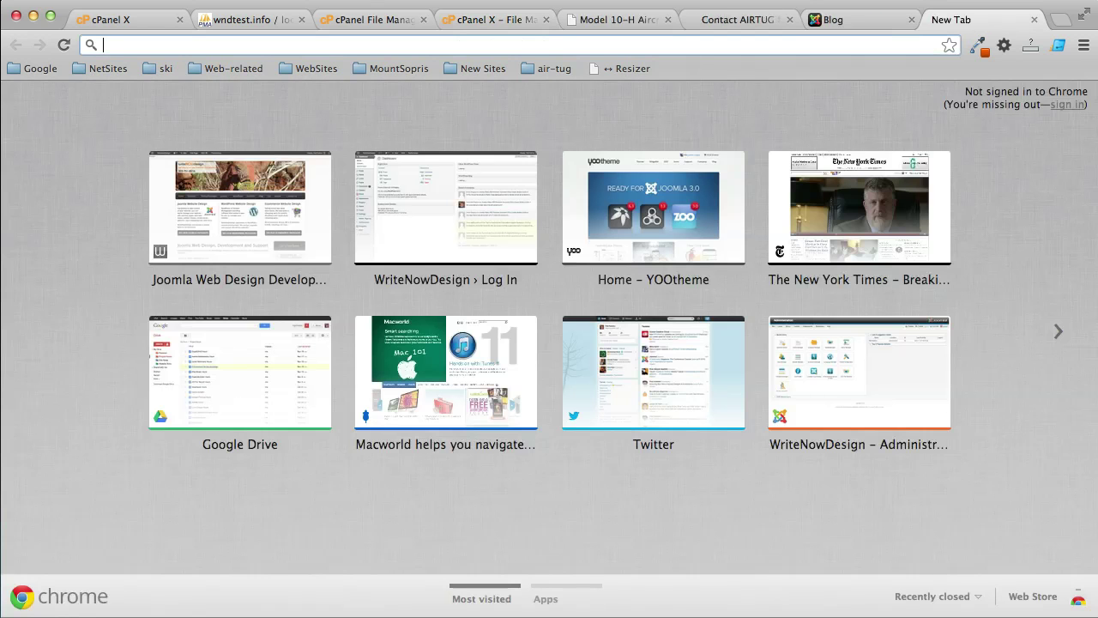
text(b)
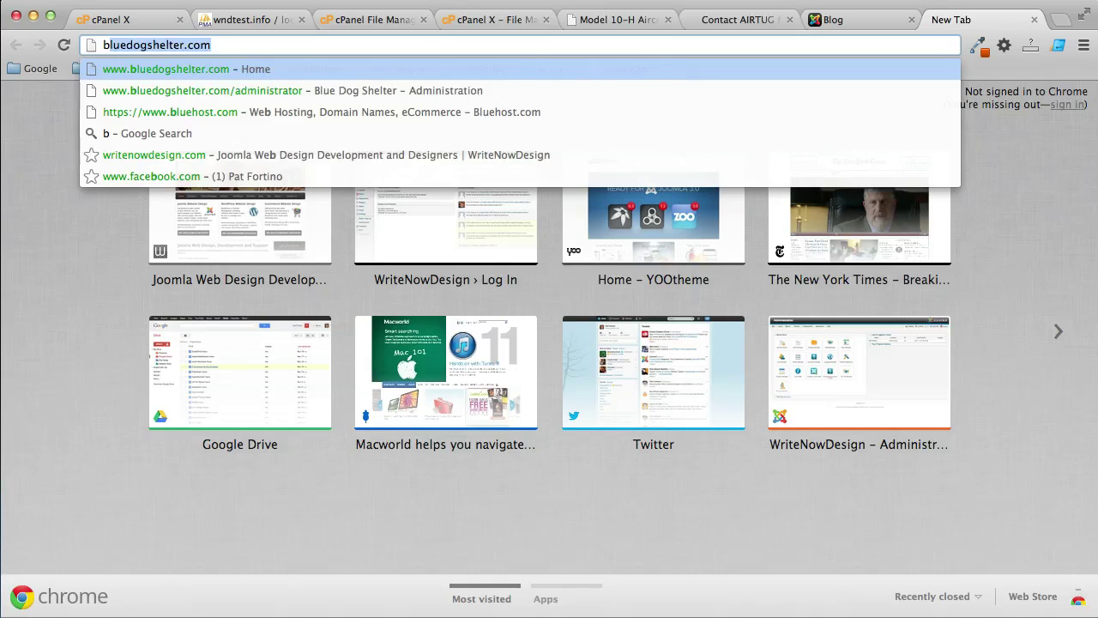
key(BackSpace)
text(w)
key(BackSpace)
key(BackSpace)
text(wnd)
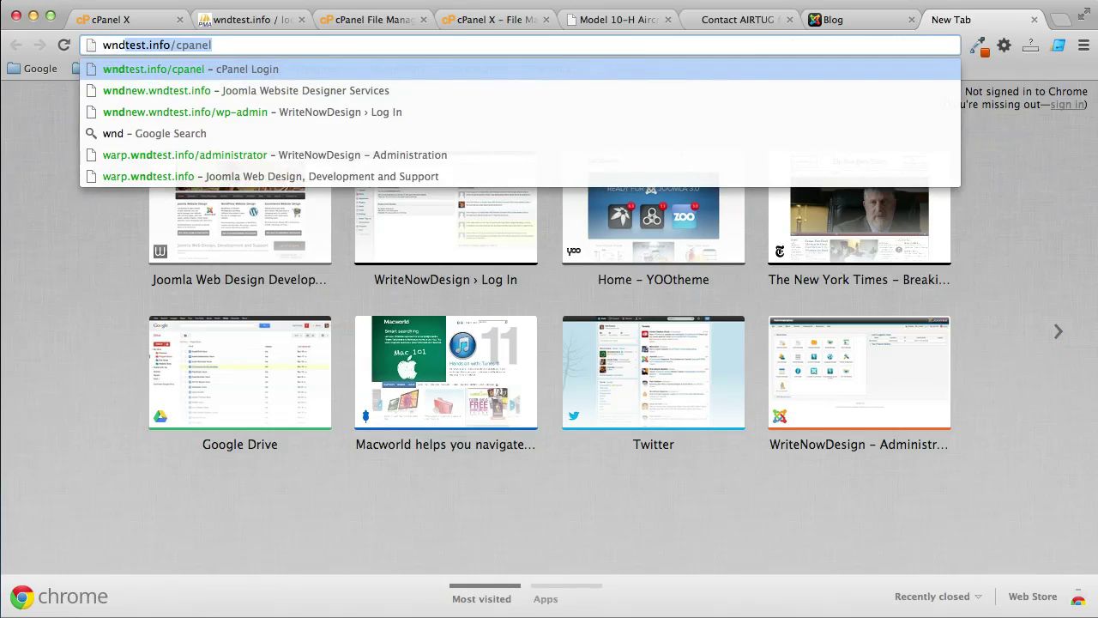
key(BackSpace)
key(BackSpace)
key(BackSpace)
key(BackSpace)
text(bigeasy.)
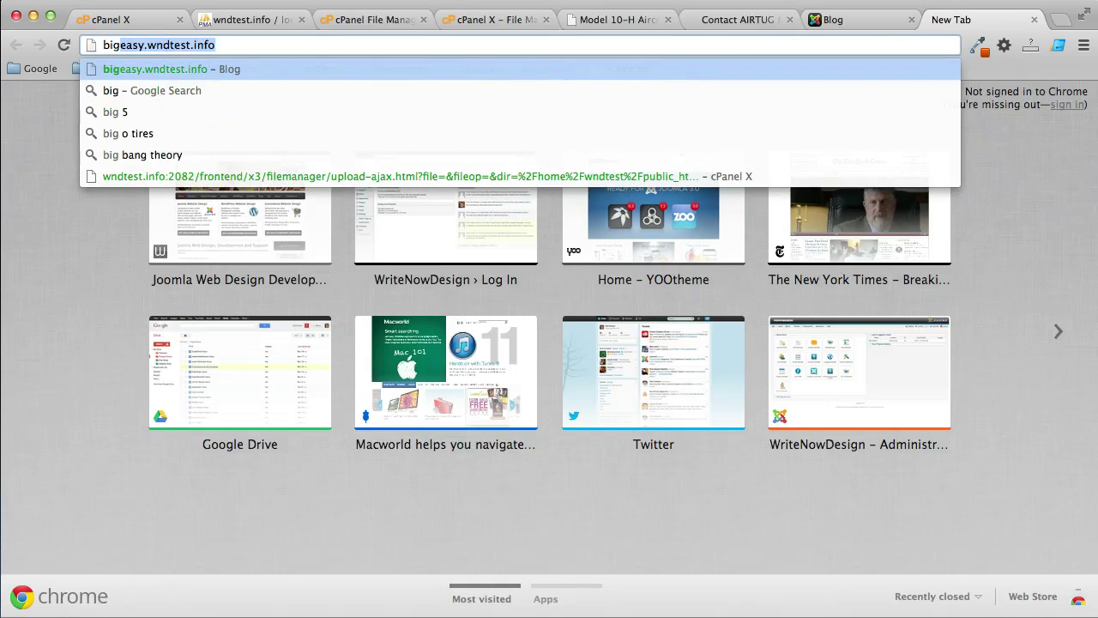
key(Return)
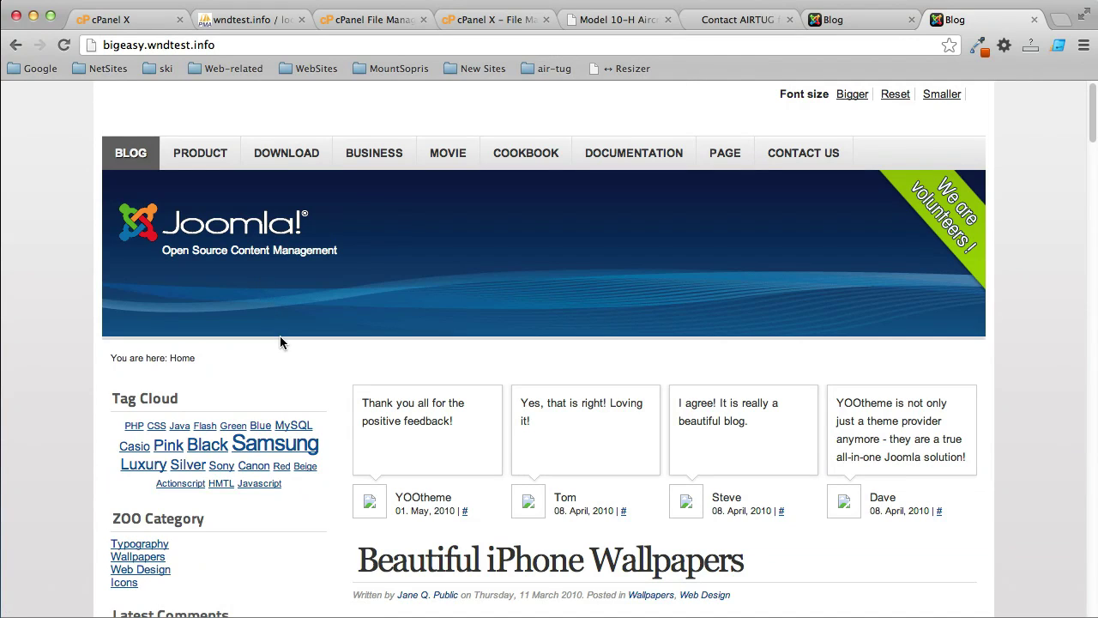
- Open the BUSINESS menu item to view the site's Business Directory page
click(385, 154)
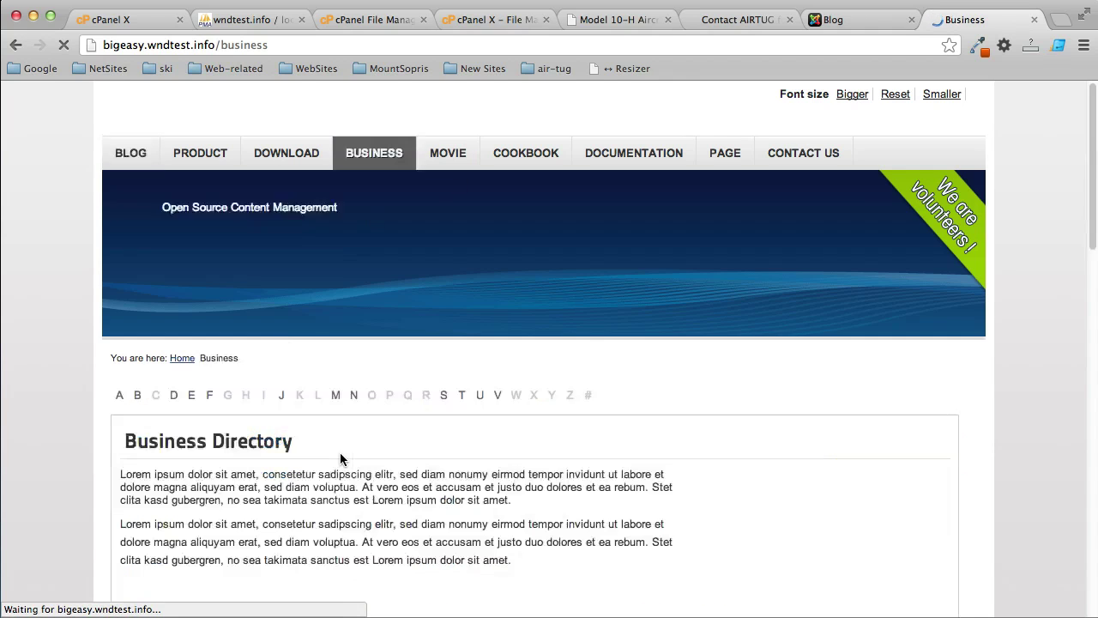